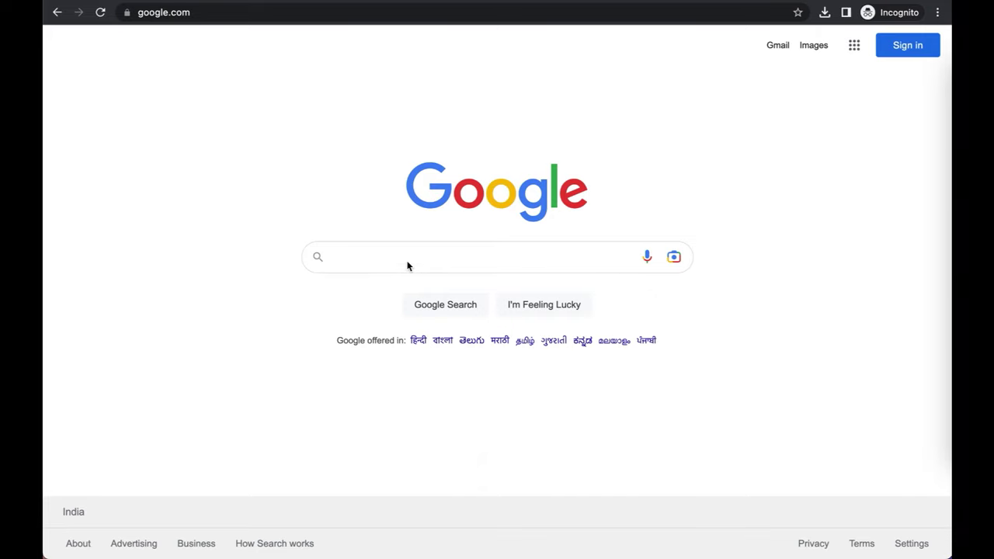
# Step: Search Google for 'afp australia'
pyautogui.click(407, 266)
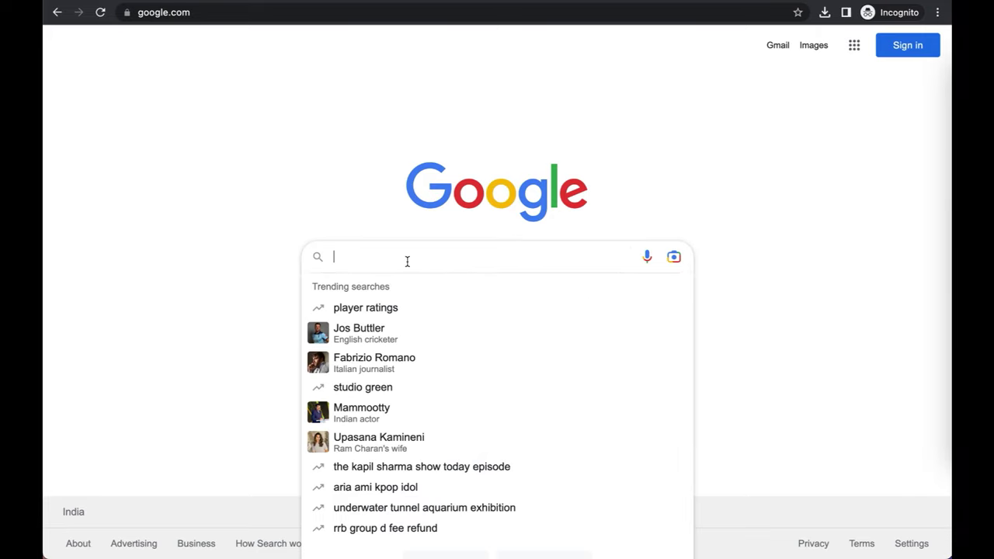
pyautogui.write('afp australia')
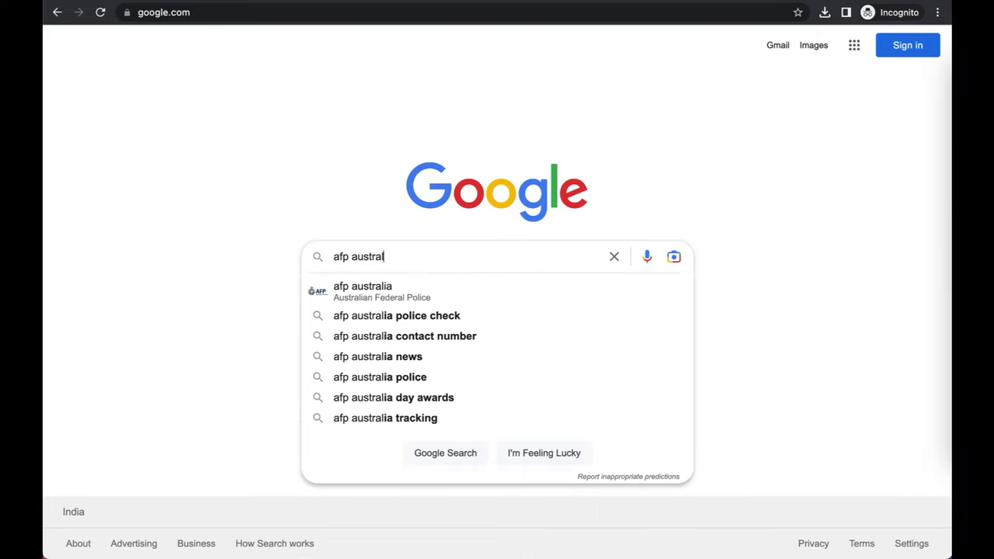
pyautogui.press('Return')
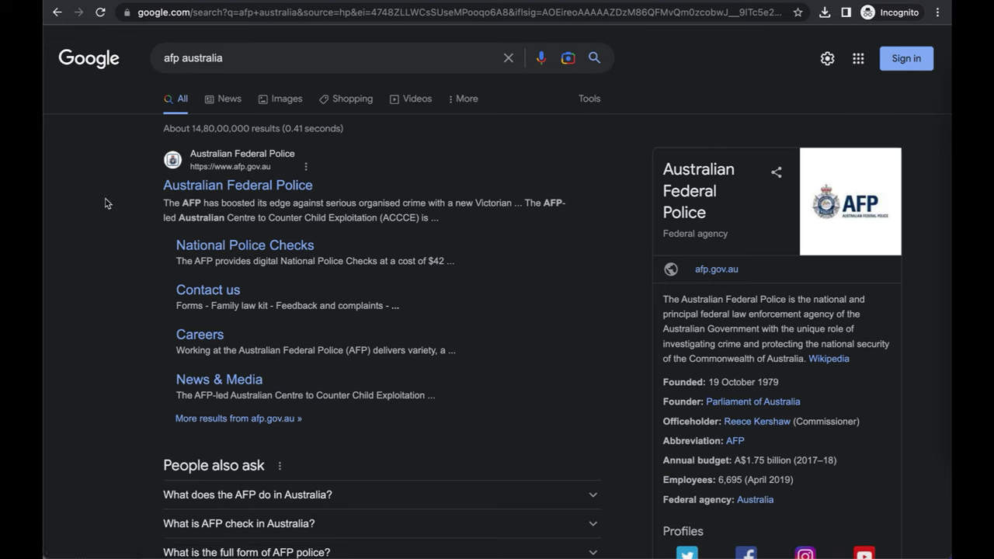
# Step: Open the AFP National Police Checks page and read through its fees and application requirements
pyautogui.click(280, 247)
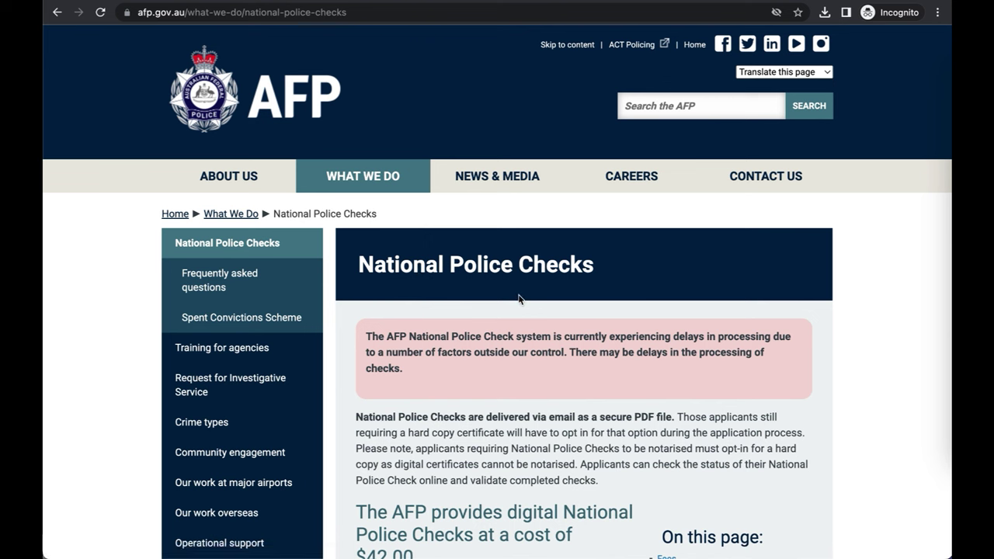
pyautogui.scroll(-3, 519, 299)
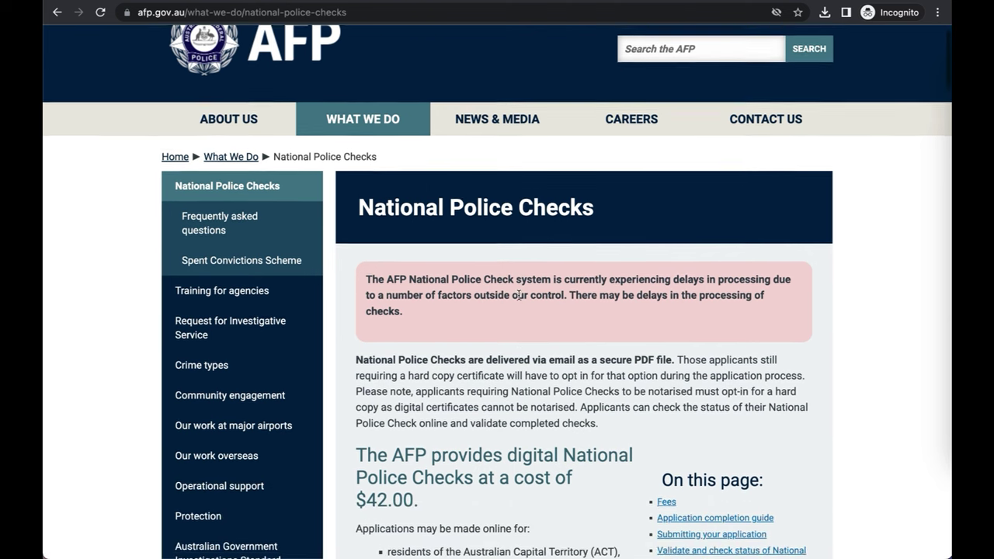
pyautogui.scroll(-1, 518, 295)
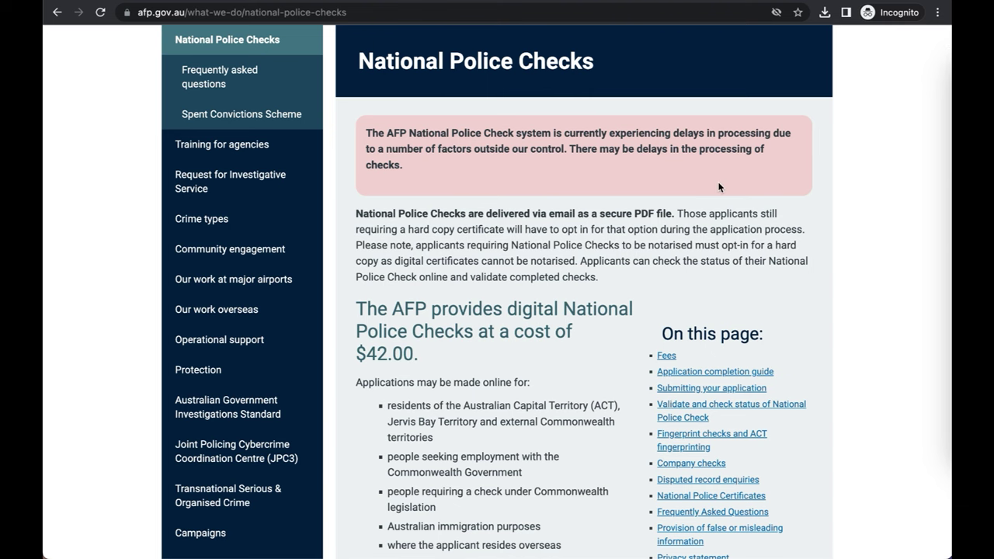
pyautogui.scroll(-4, 719, 188)
pyautogui.scroll(-1, 719, 187)
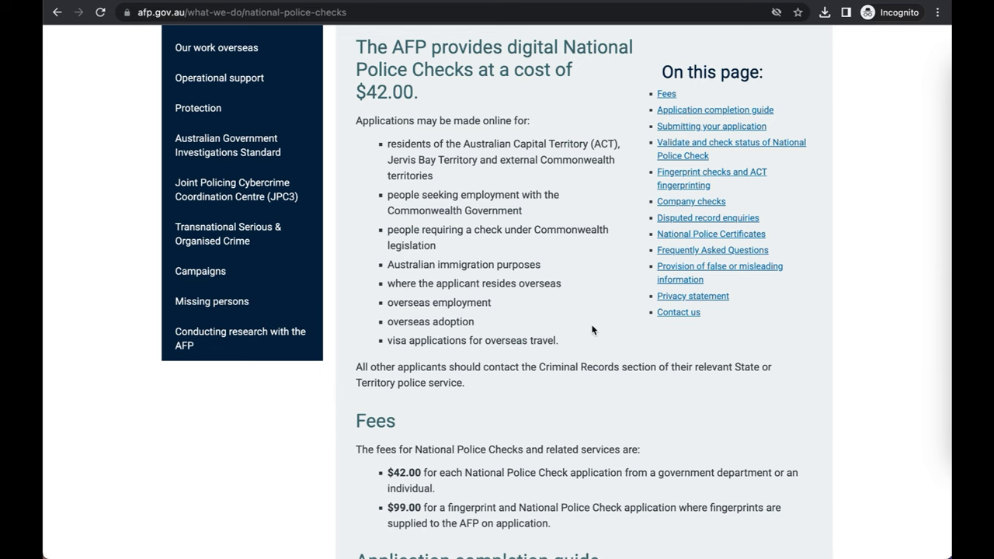
pyautogui.scroll(-5, 592, 331)
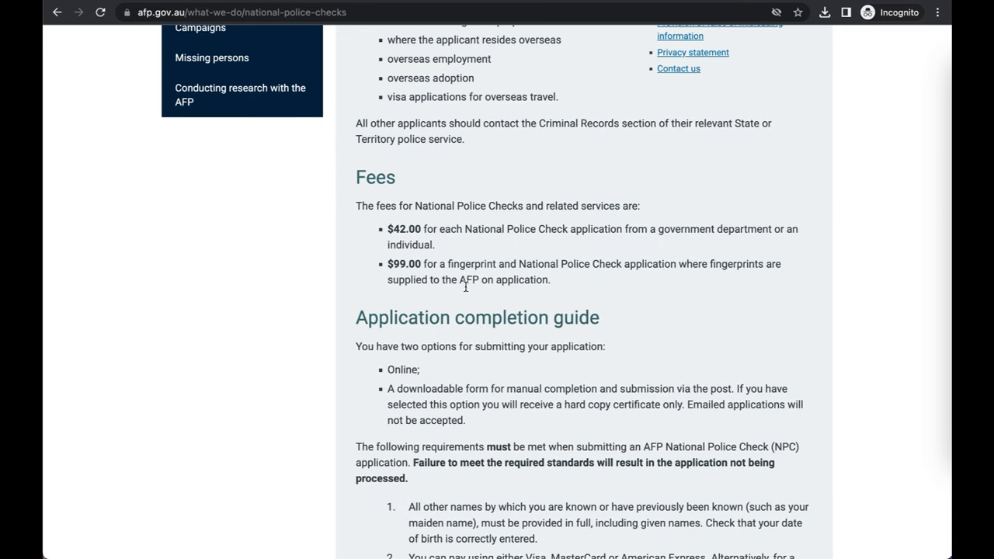
pyautogui.scroll(-2, 546, 295)
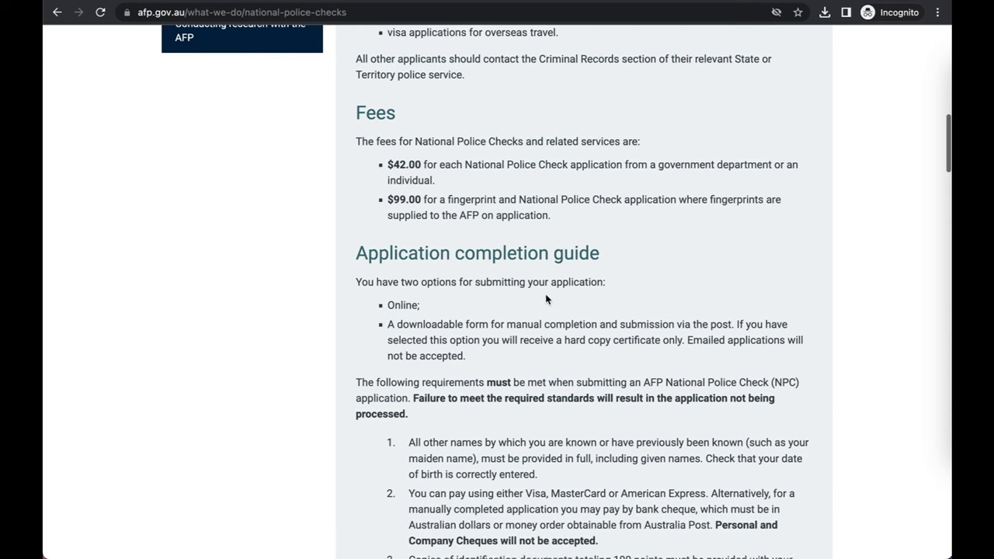
pyautogui.scroll(-2, 545, 294)
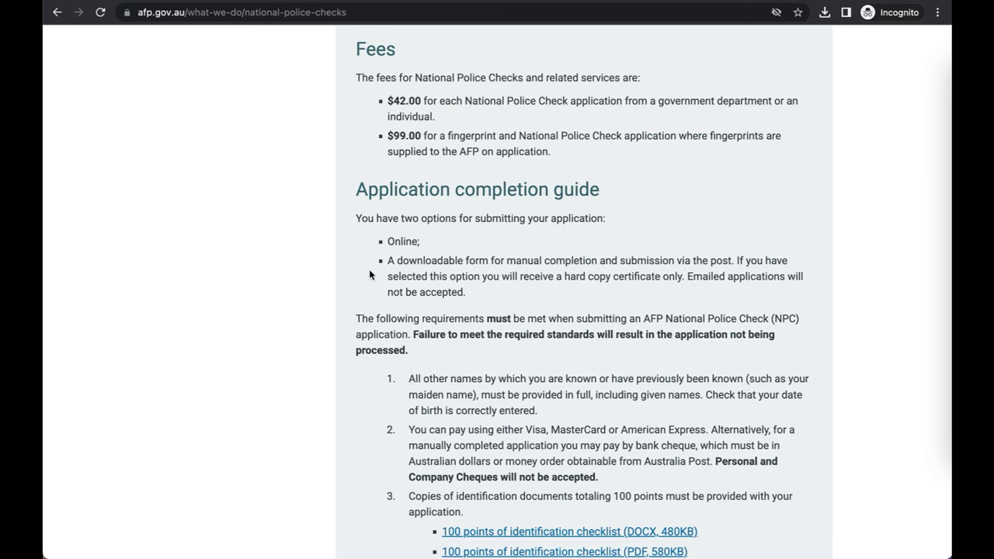
pyautogui.scroll(-4, 369, 275)
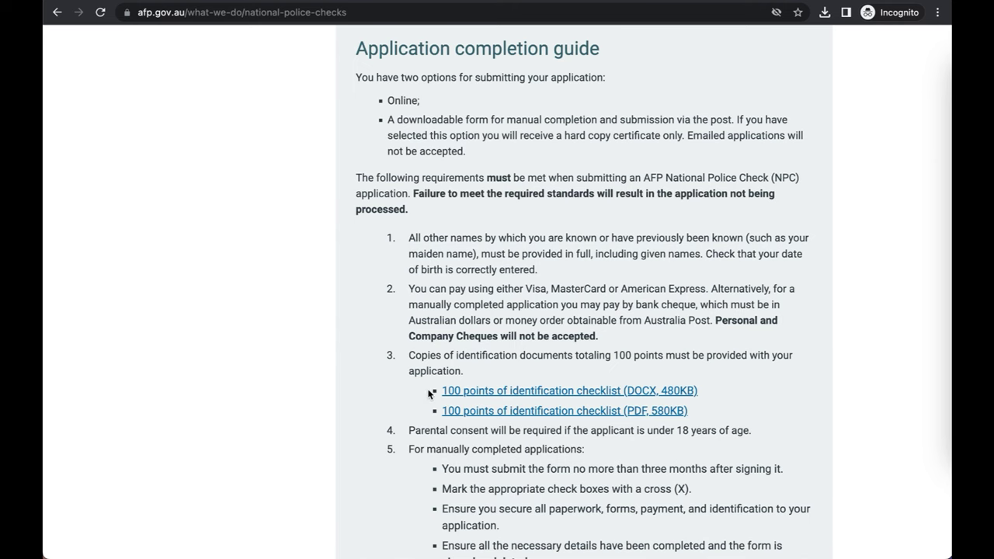
pyautogui.scroll(-2, 428, 394)
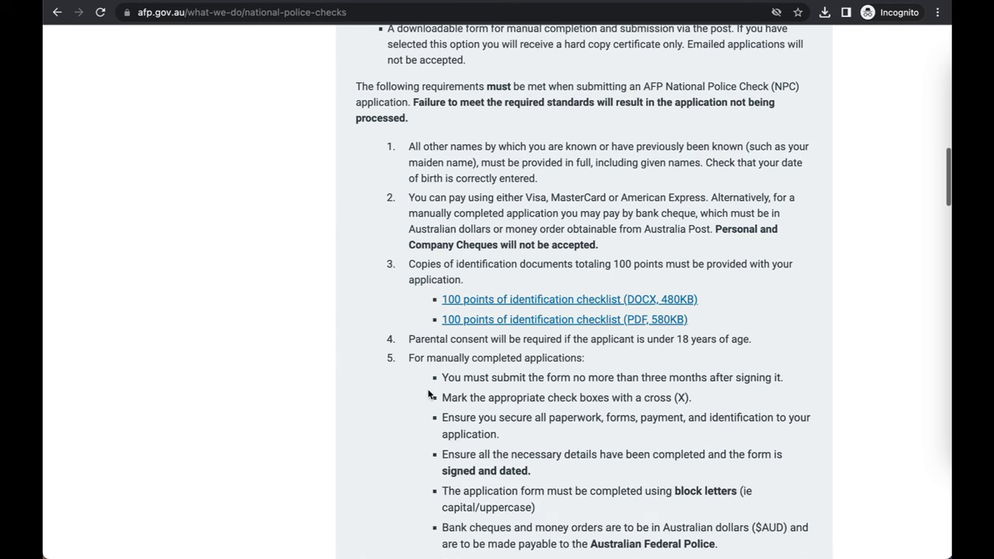
pyautogui.scroll(-3, 428, 394)
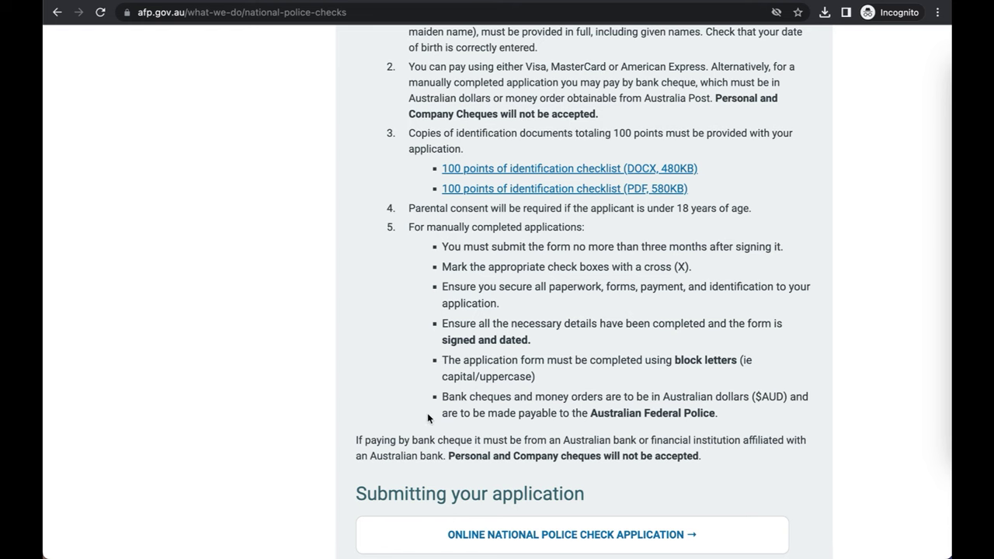
pyautogui.scroll(-2, 429, 419)
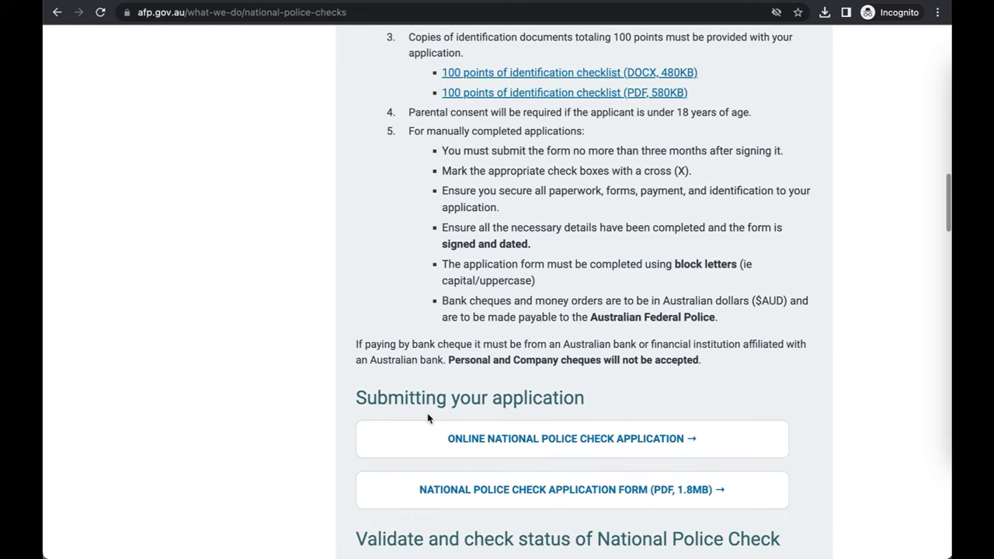
pyautogui.scroll(-3, 428, 419)
pyautogui.scroll(5, 428, 418)
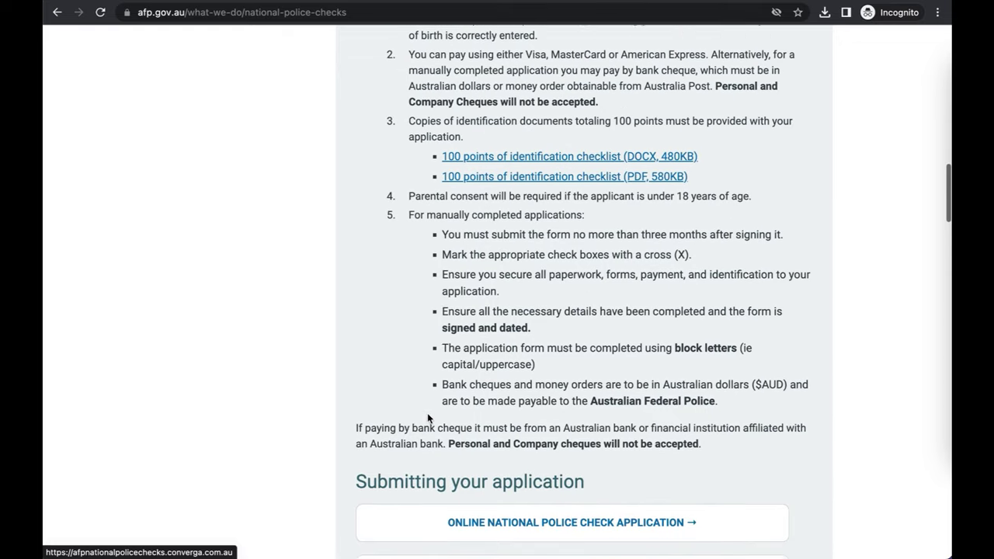
pyautogui.scroll(2, 431, 418)
pyautogui.scroll(-2, 645, 187)
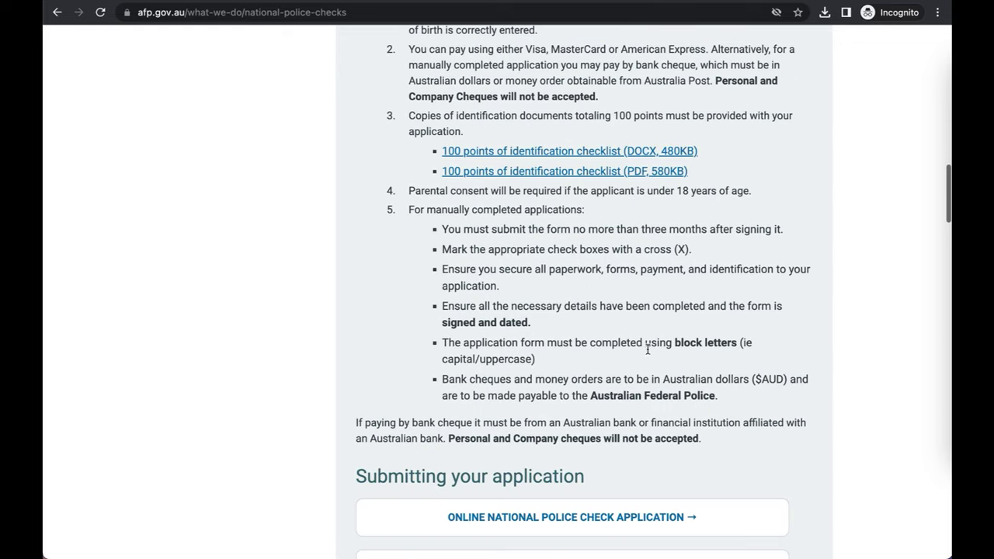
pyautogui.click(655, 171)
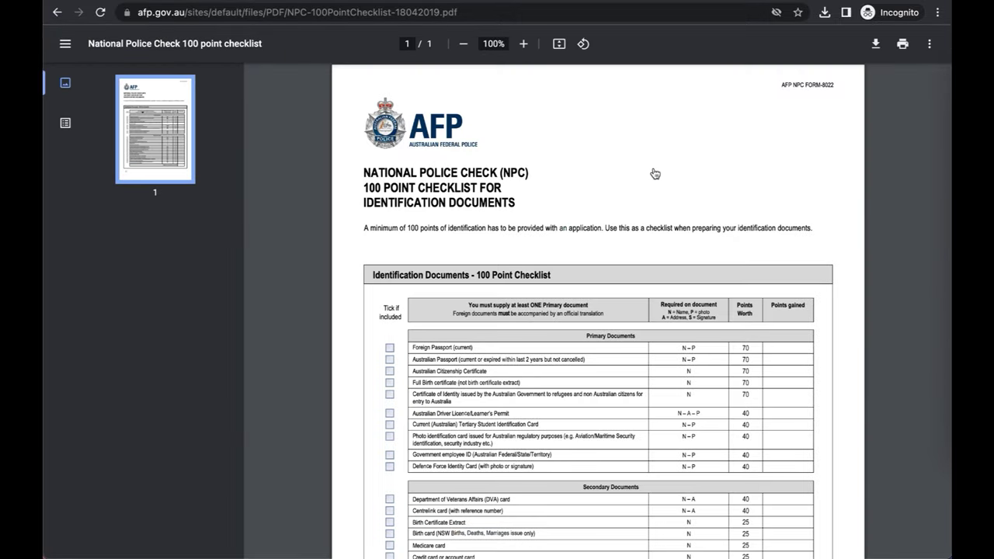
pyautogui.scroll(-3, 655, 174)
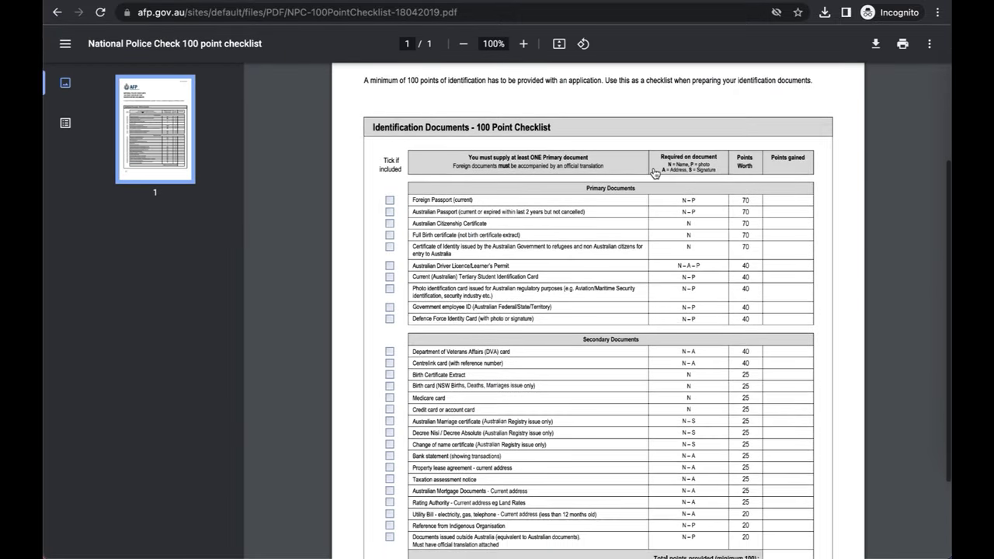
pyautogui.scroll(-1, 655, 174)
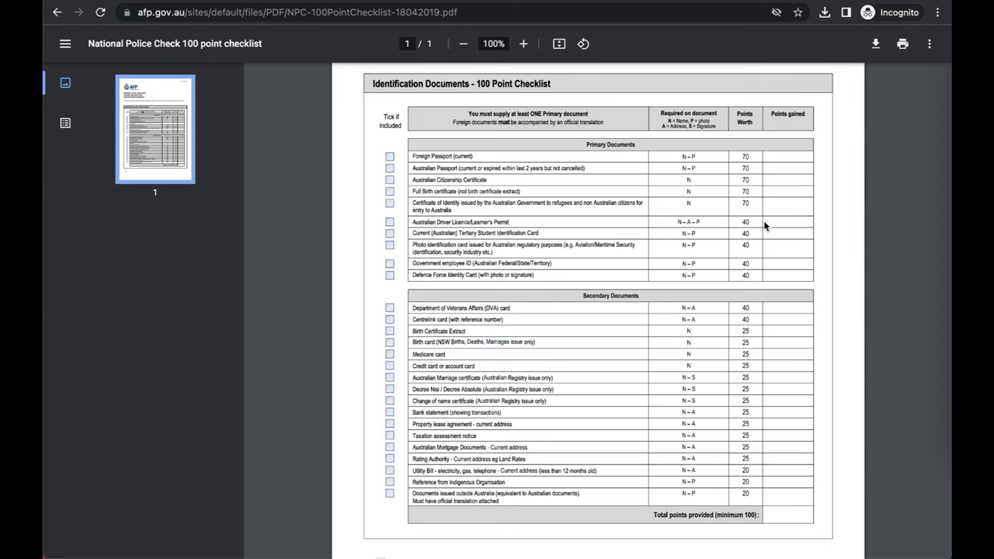
pyautogui.scroll(-2, 764, 225)
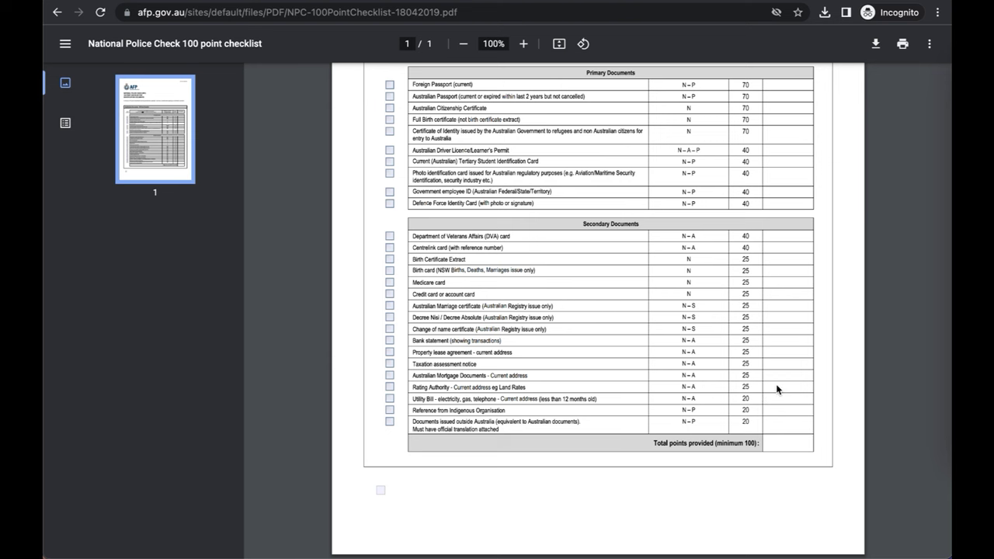
pyautogui.scroll(5, 776, 388)
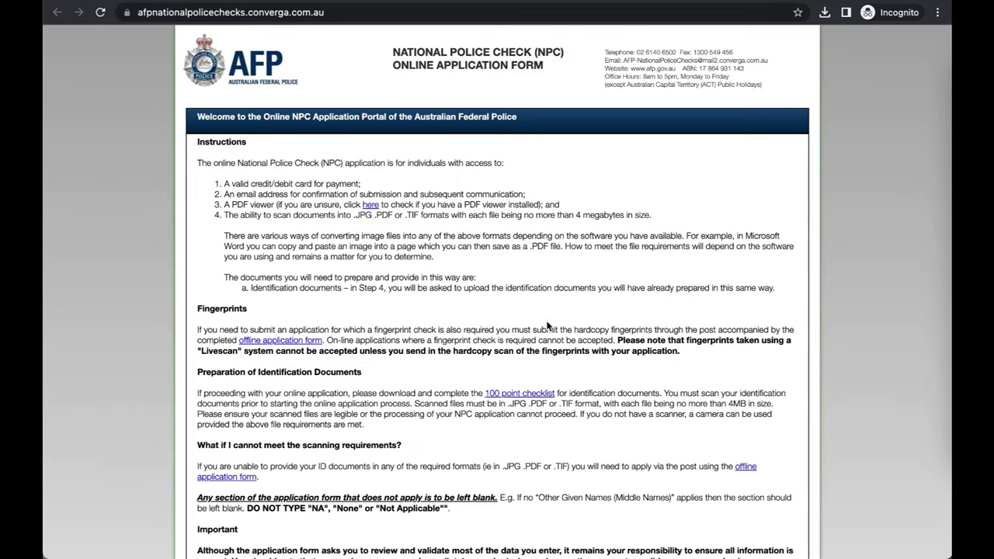
# Step: Review the portal instructions and begin a new online police check application
pyautogui.scroll(-2, 547, 326)
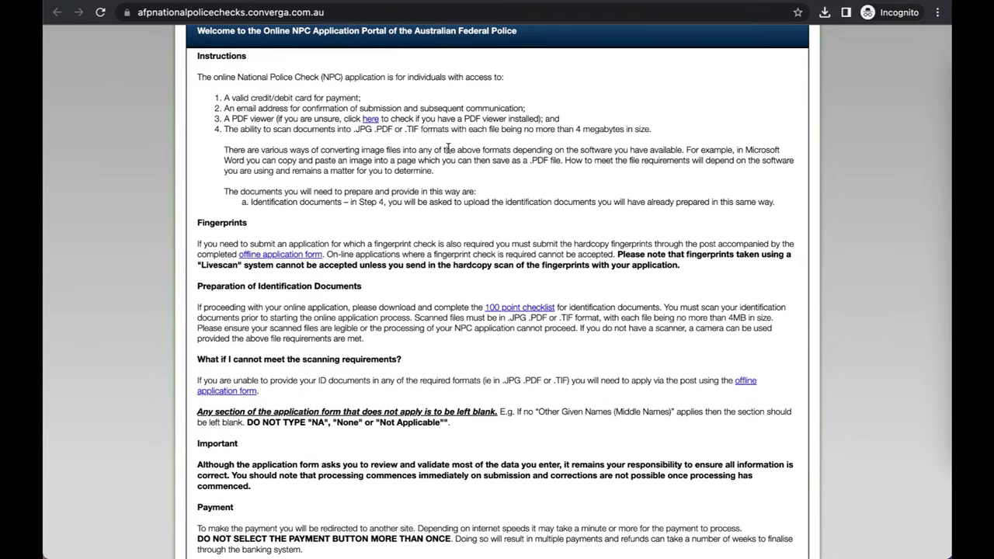
pyautogui.scroll(-3, 448, 148)
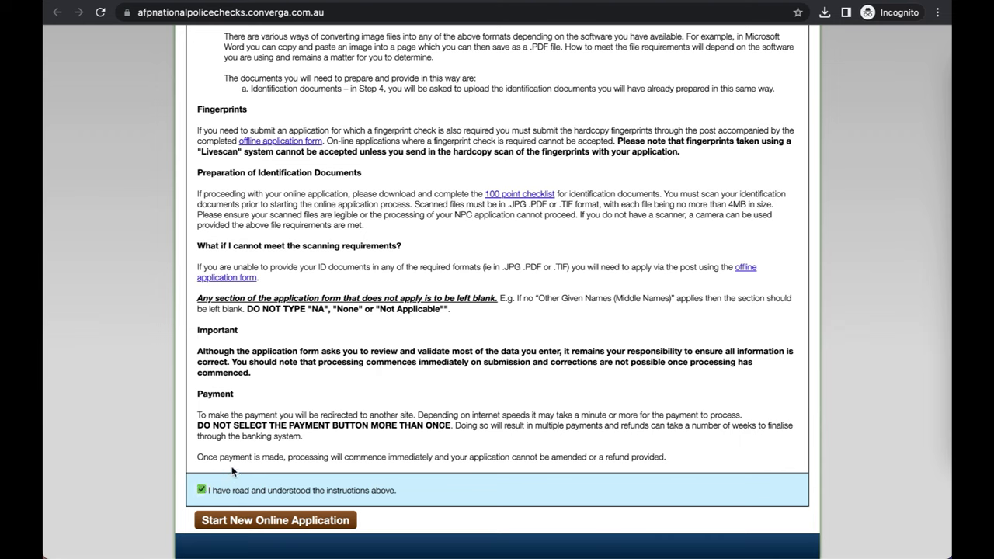
pyautogui.click(338, 526)
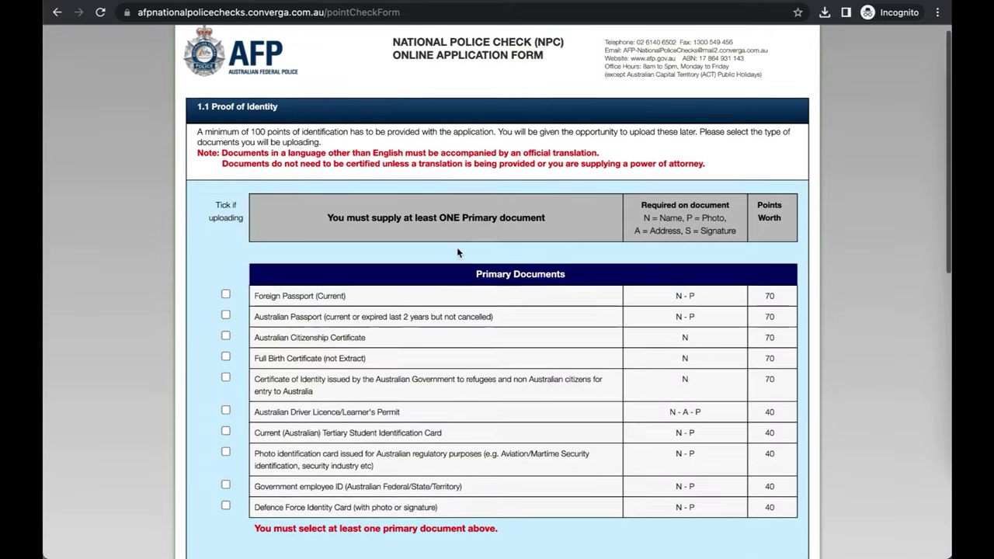
# Step: Select Foreign Passport, a credit or account card and a utility bill for 115 identity points
pyautogui.scroll(-3, 457, 252)
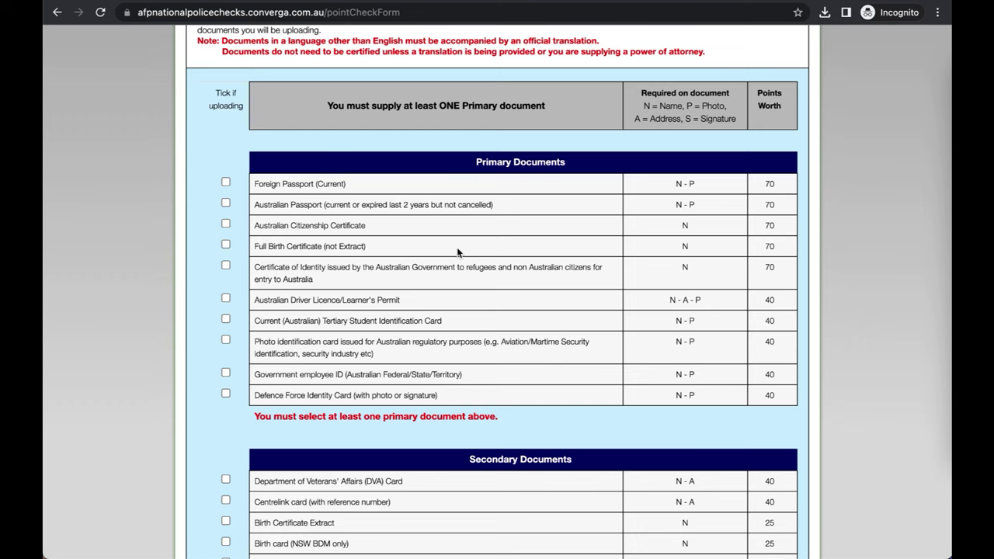
pyautogui.click(225, 184)
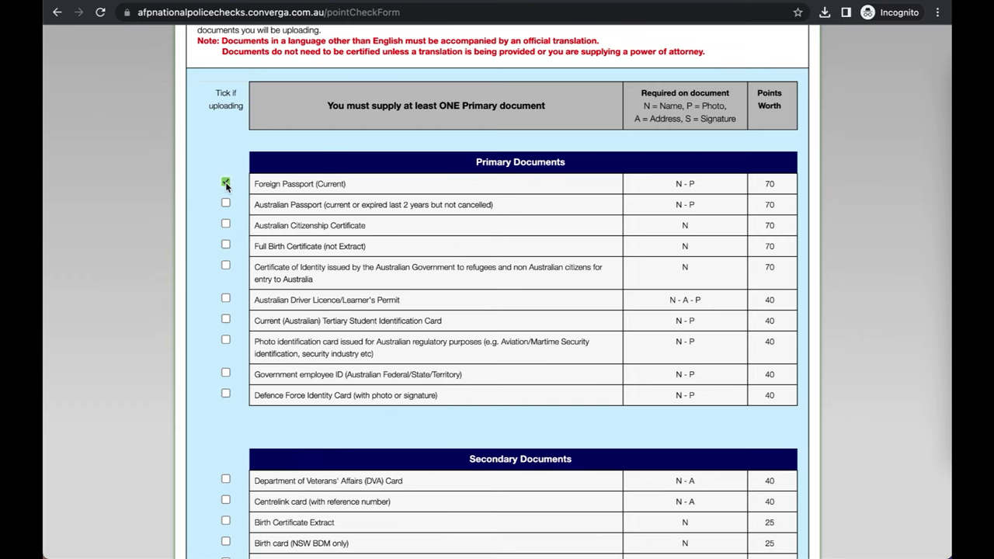
pyautogui.scroll(2, 361, 204)
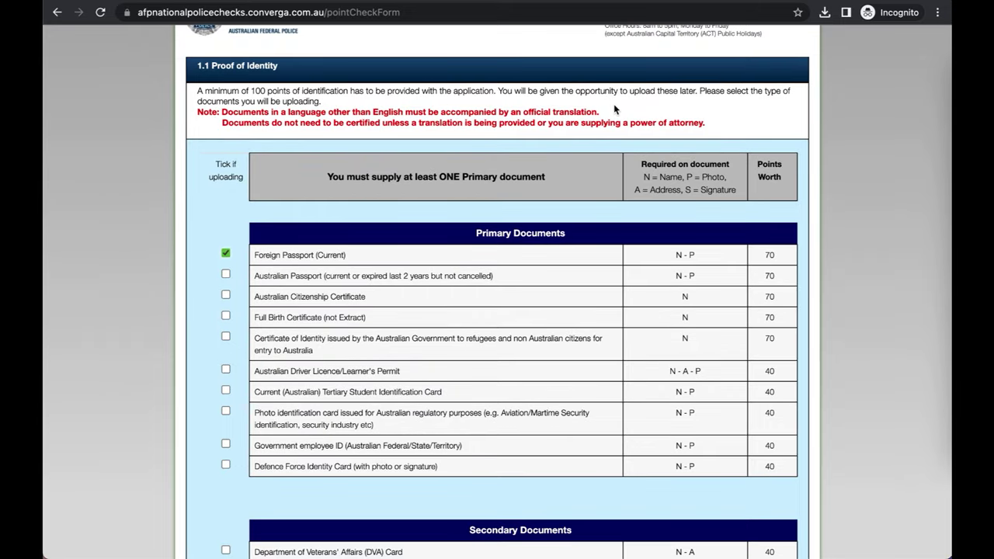
pyautogui.scroll(-3, 499, 310)
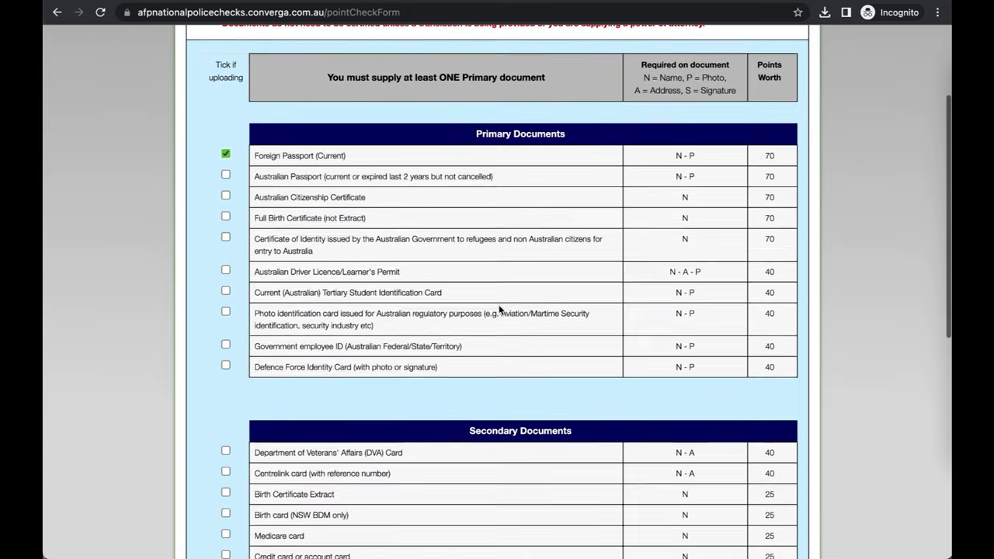
pyautogui.scroll(-8, 499, 306)
pyautogui.scroll(-1, 499, 310)
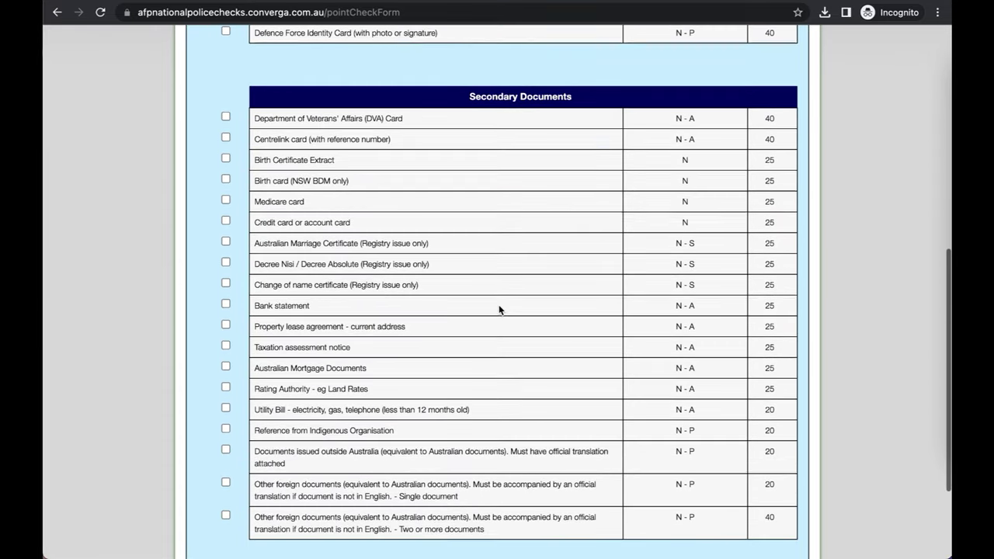
pyautogui.scroll(-2, 498, 310)
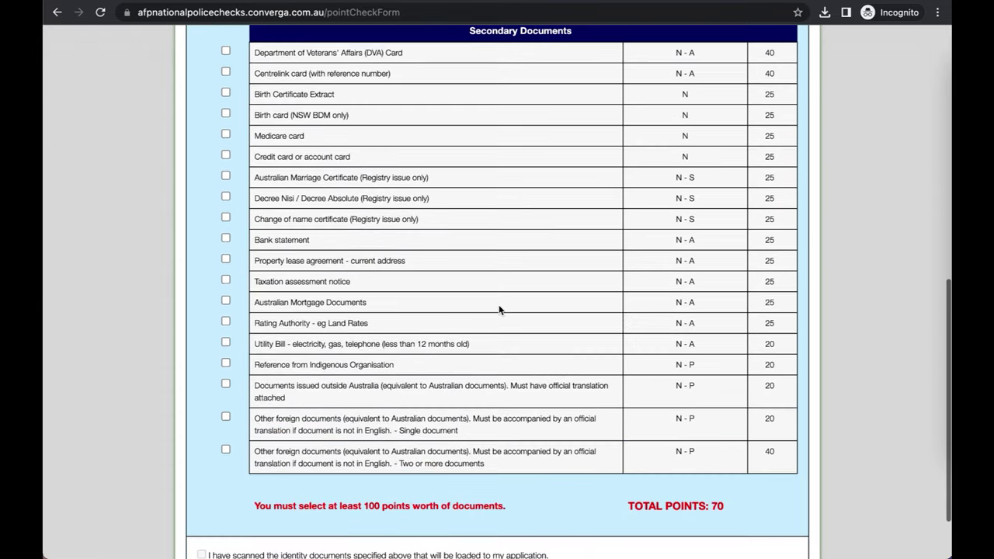
pyautogui.click(226, 157)
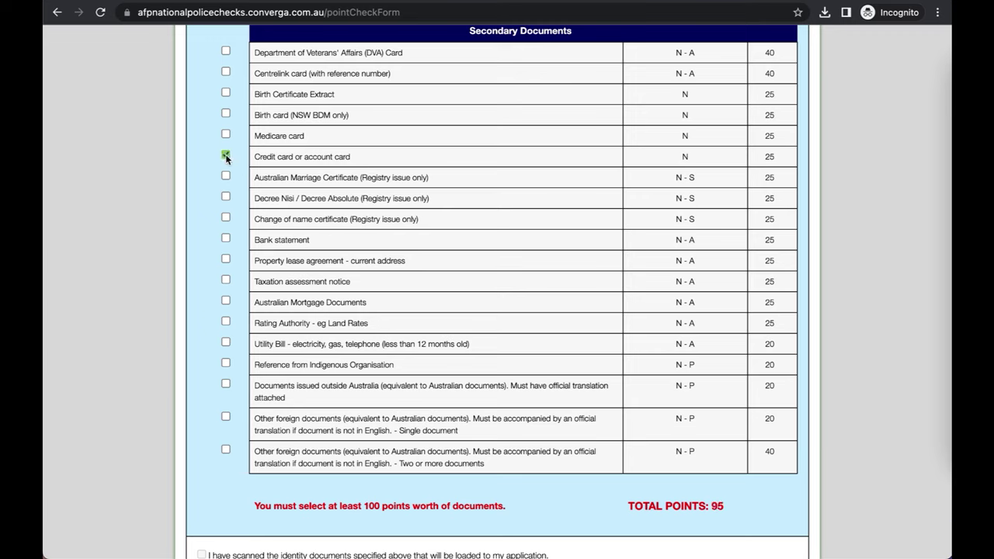
pyautogui.click(226, 344)
# Step: Declare the identity documents scanned and continue to applicant details
pyautogui.scroll(-2, 482, 369)
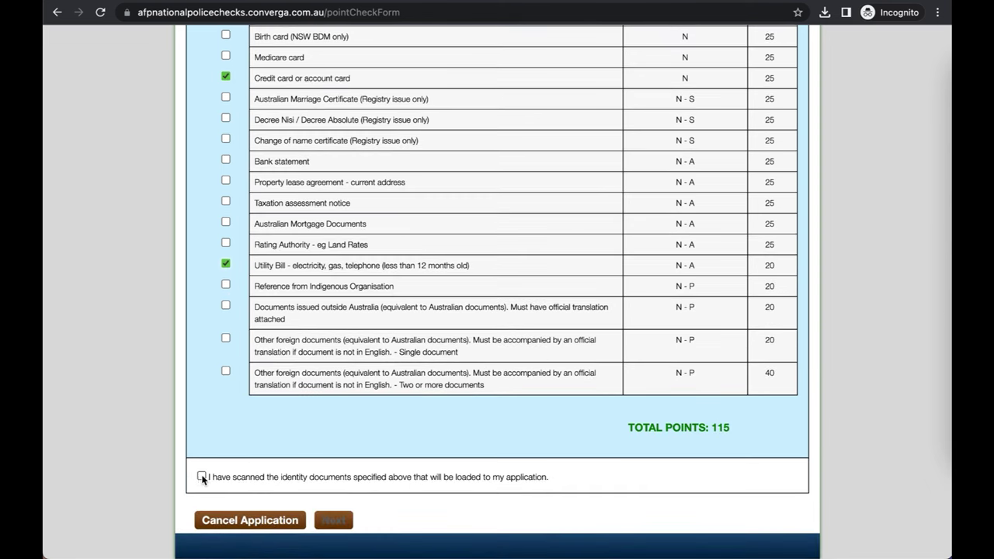
pyautogui.click(202, 477)
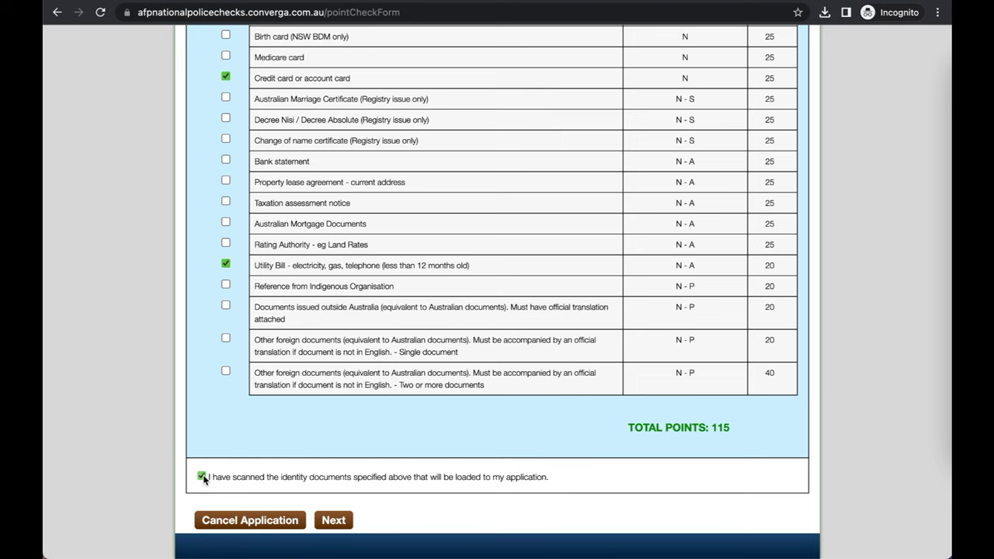
pyautogui.click(331, 522)
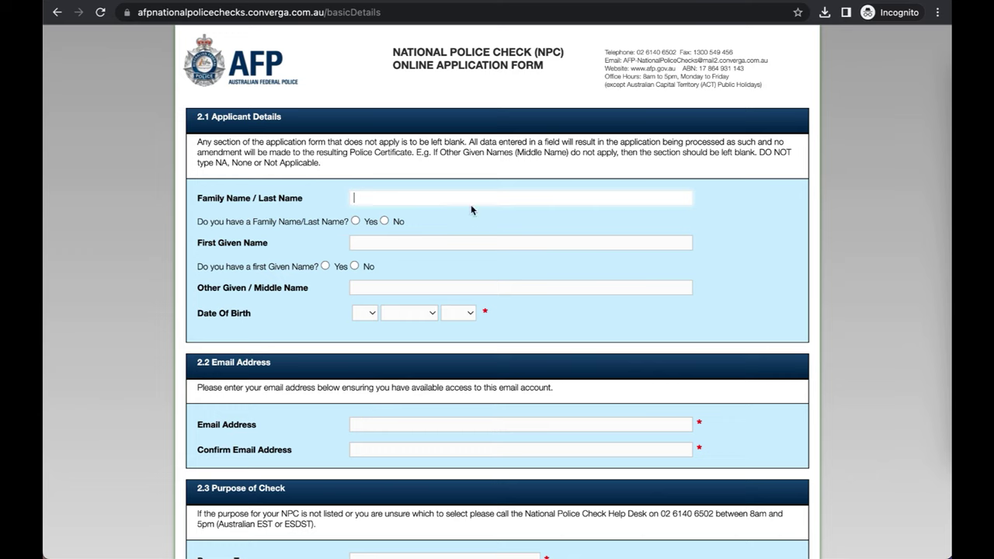
# Step: Enter the applicant's family name and first given name, answering No to the given-name question
pyautogui.click(354, 265)
pyautogui.click(423, 201)
pyautogui.write('Sammy')
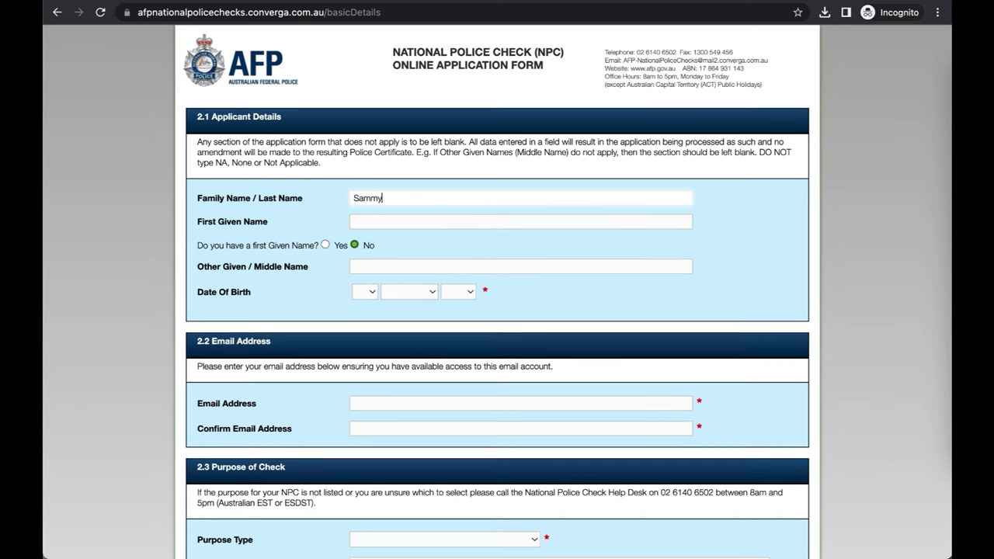
pyautogui.click(424, 221)
pyautogui.write('Sammy')
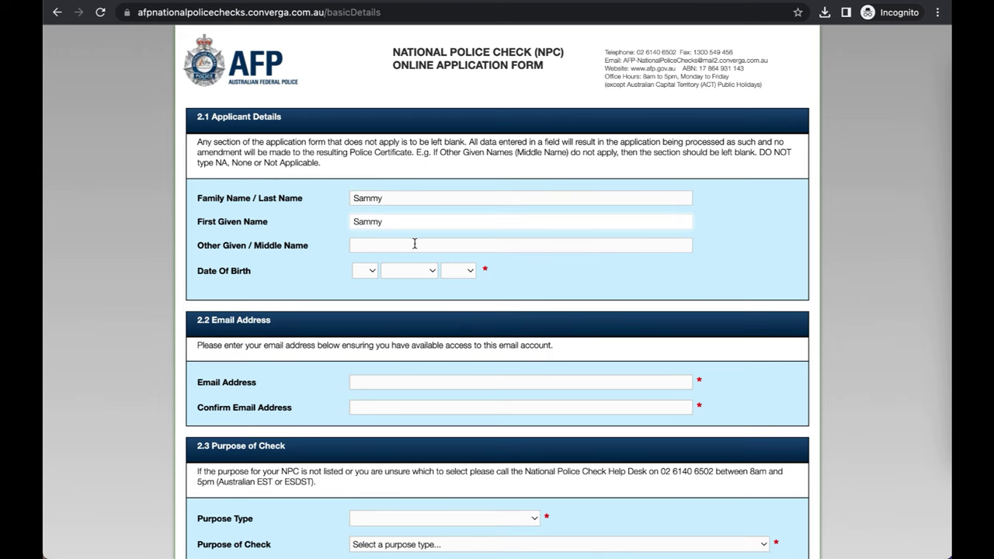
# Step: Set the date of birth to 1 January 1991
pyautogui.click(371, 273)
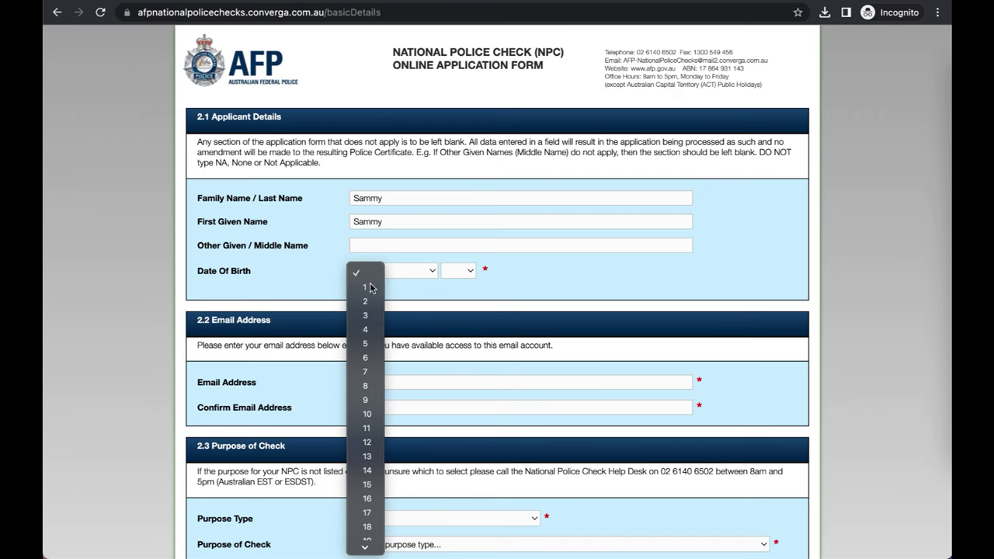
pyautogui.click(371, 287)
pyautogui.click(413, 272)
pyautogui.click(424, 285)
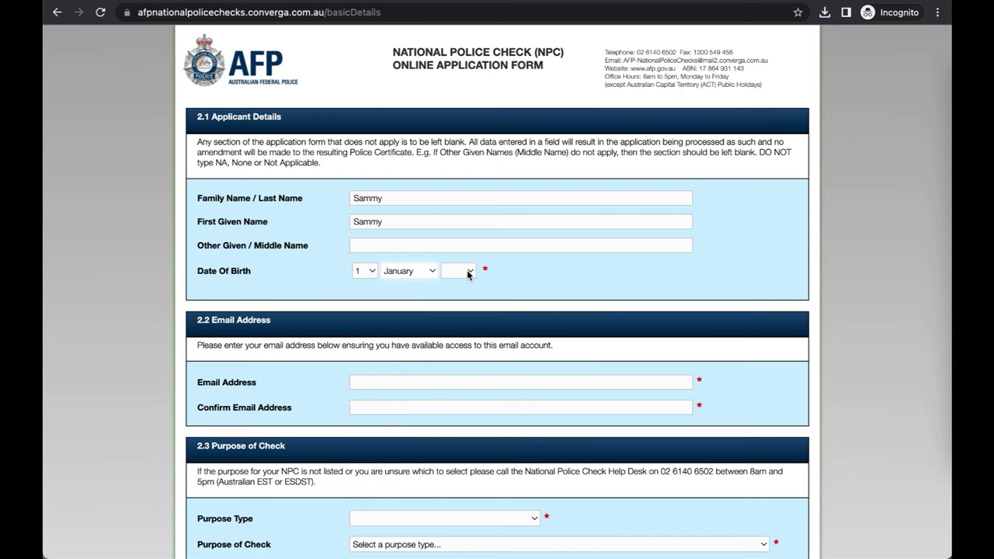
pyautogui.click(468, 272)
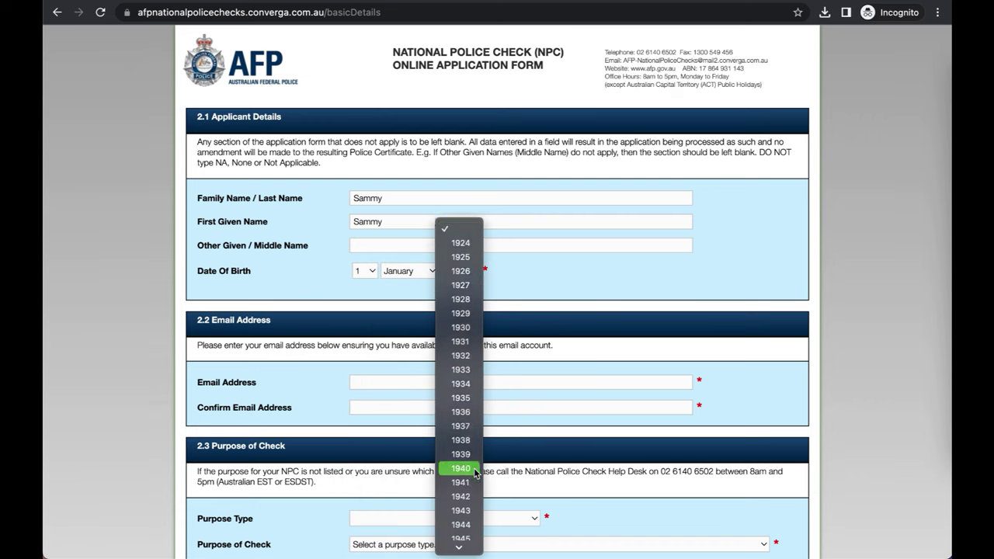
pyautogui.scroll(-5, 476, 474)
pyautogui.scroll(-14, 476, 473)
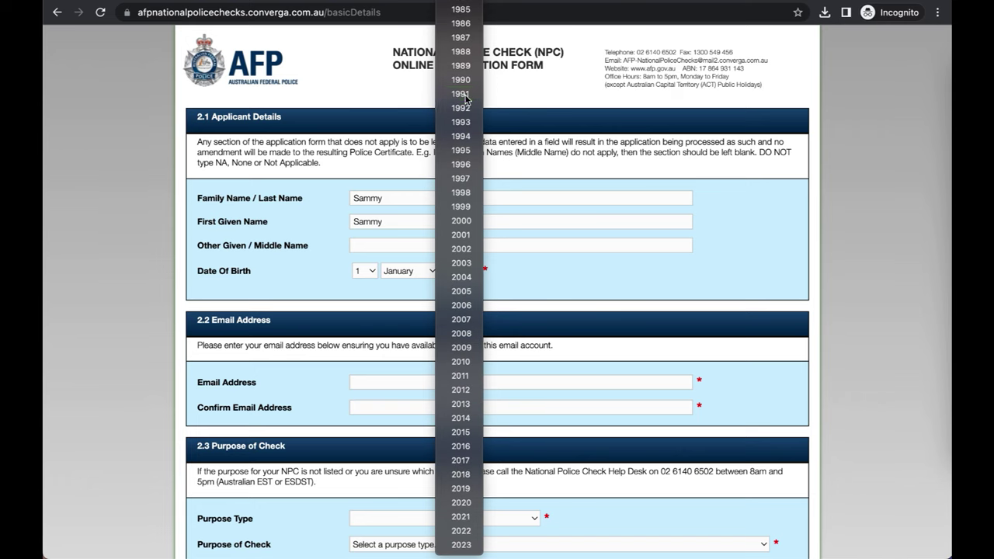
pyautogui.click(464, 94)
# Step: Enter the applicant's e-mail address in both the e-mail and confirmation fields
pyautogui.scroll(-1, 482, 267)
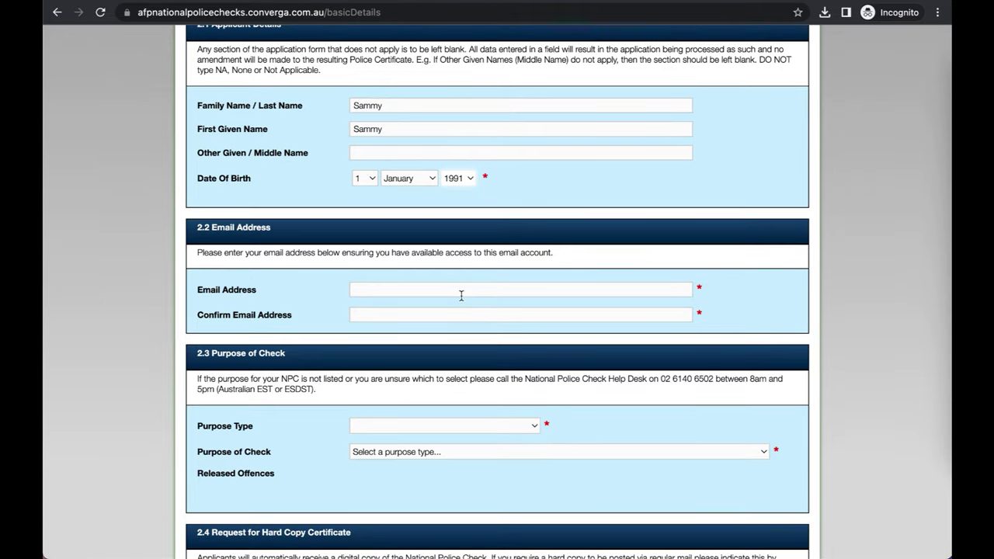
pyautogui.click(471, 290)
pyautogui.write('abcd')
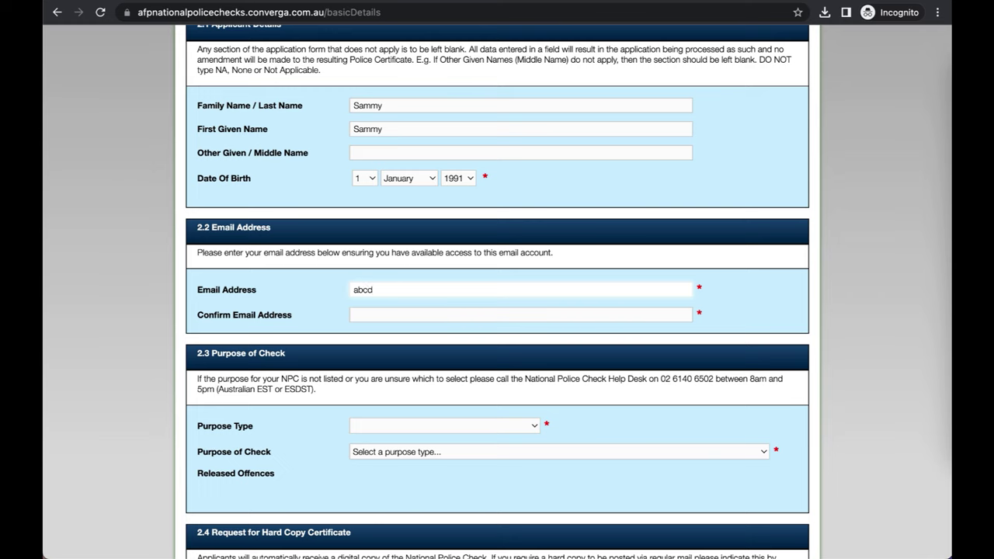
pyautogui.write('@gmail.com')
pyautogui.click(478, 315)
pyautogui.write('abcd@gma')
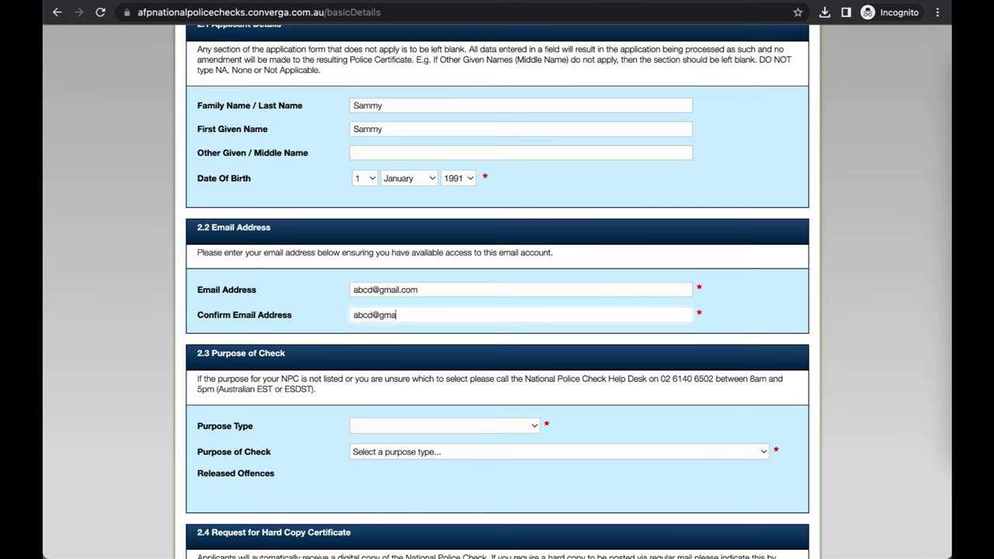
pyautogui.write('il.com')
# Step: Set purpose type Commonwealth Employment / Purpose with purpose 33 - Immigration/Citizenship, then continue
pyautogui.scroll(-3, 553, 387)
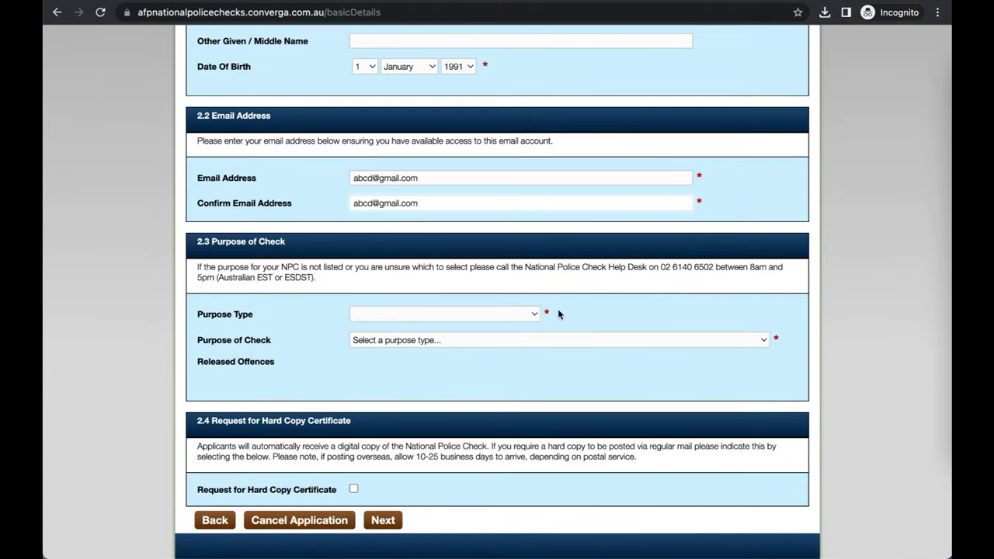
pyautogui.click(536, 315)
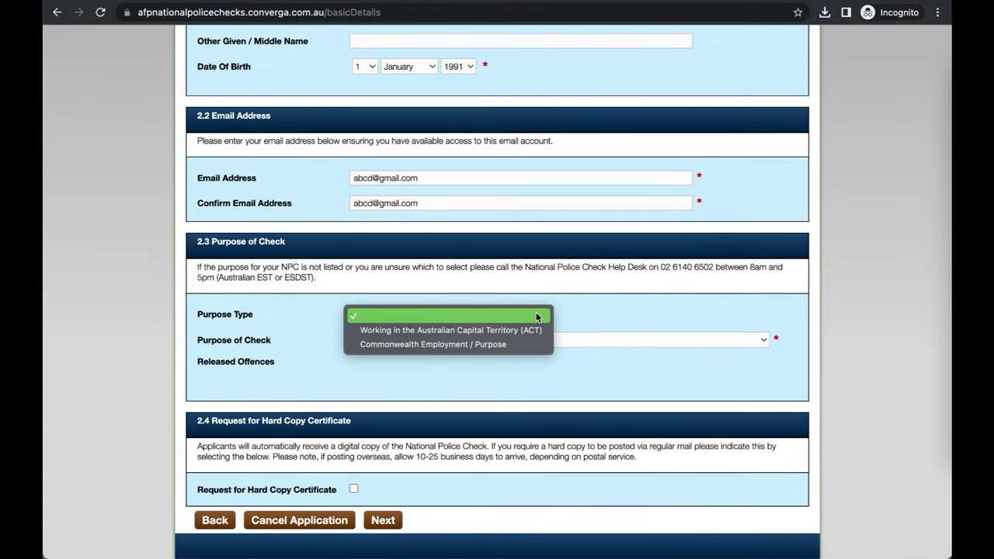
pyautogui.click(523, 345)
pyautogui.click(522, 342)
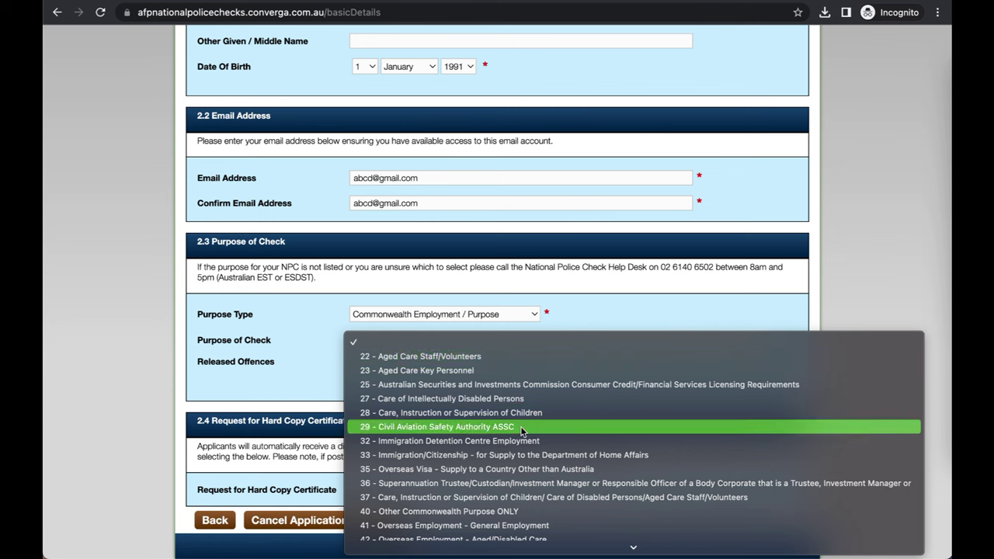
pyautogui.scroll(-2, 523, 432)
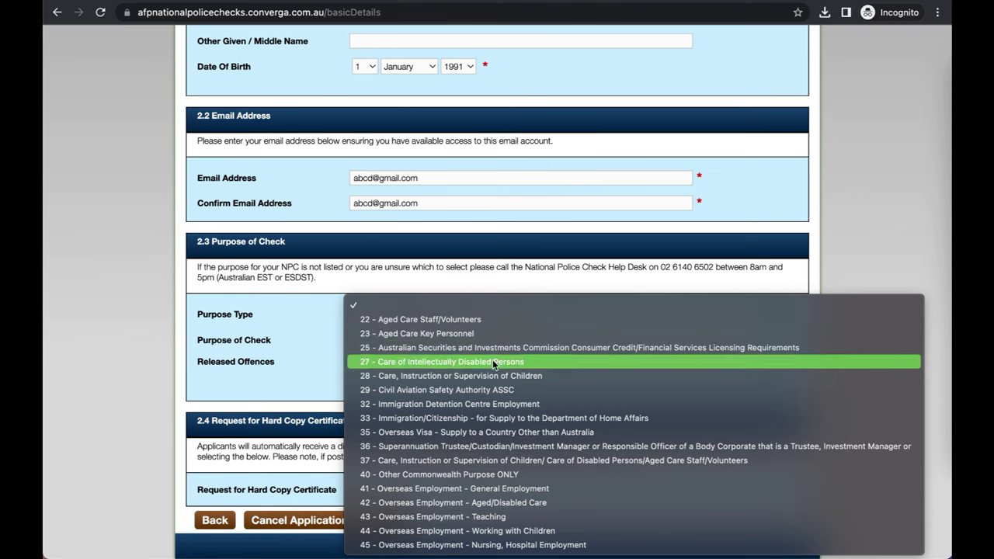
pyautogui.click(576, 425)
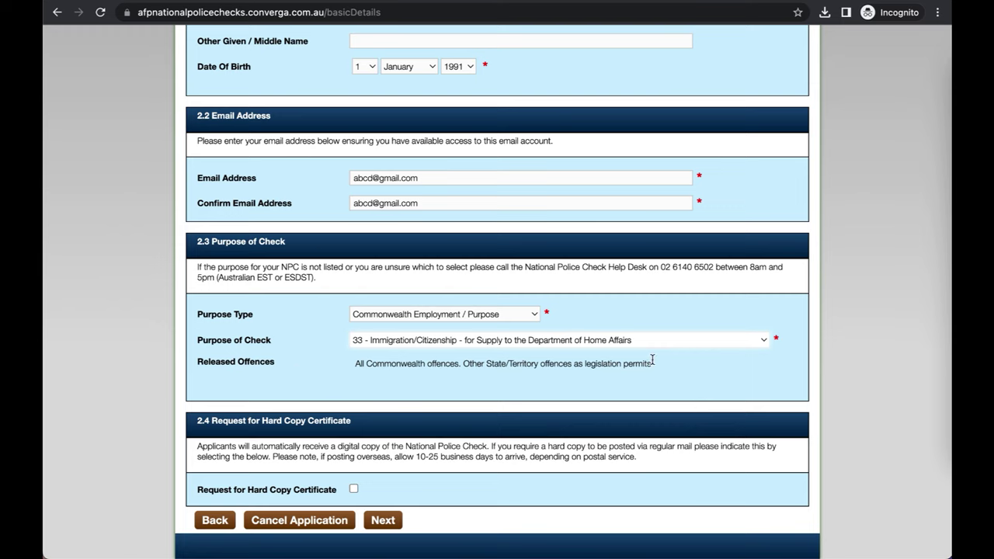
pyautogui.click(384, 520)
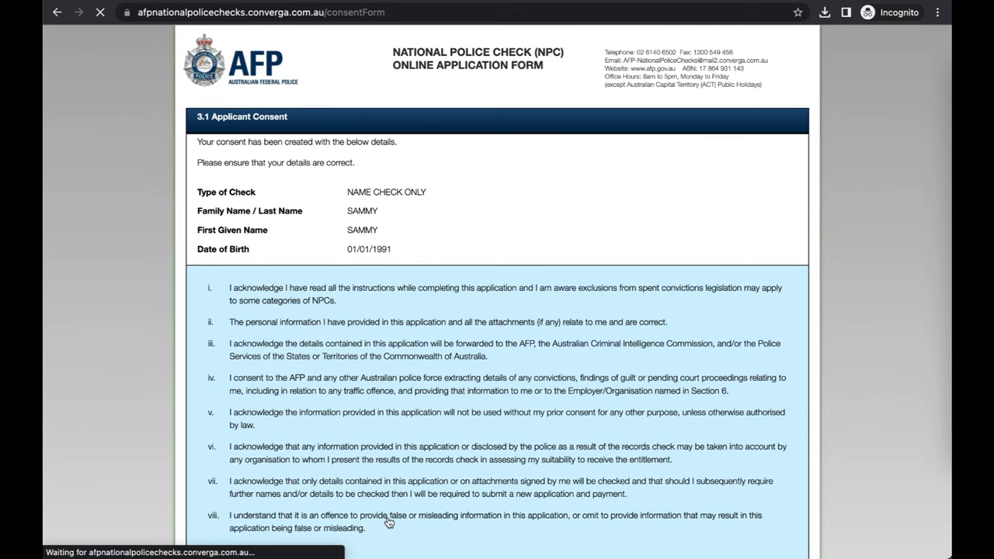
# Step: Consent to the AFP conducting the National Police Check and continue
pyautogui.scroll(-3, 396, 379)
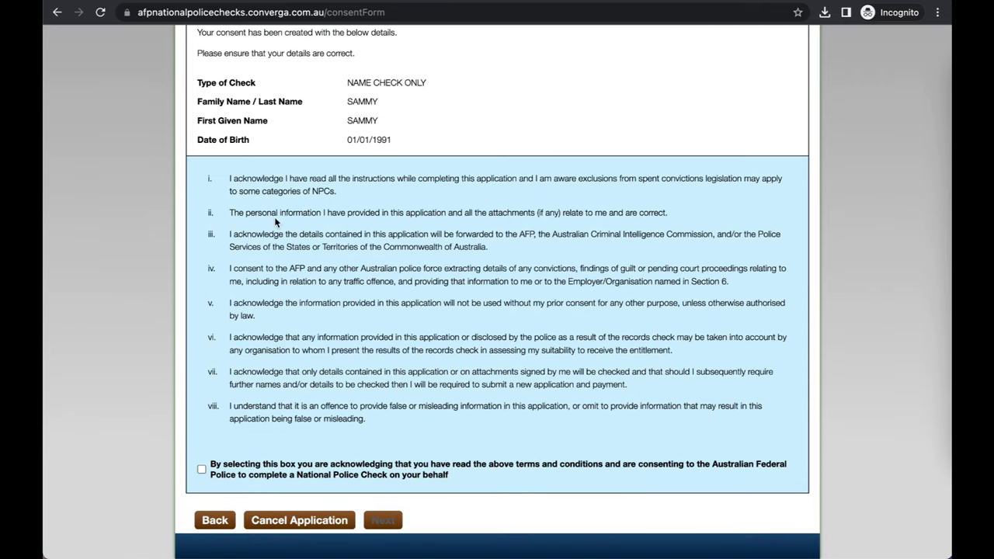
pyautogui.click(202, 470)
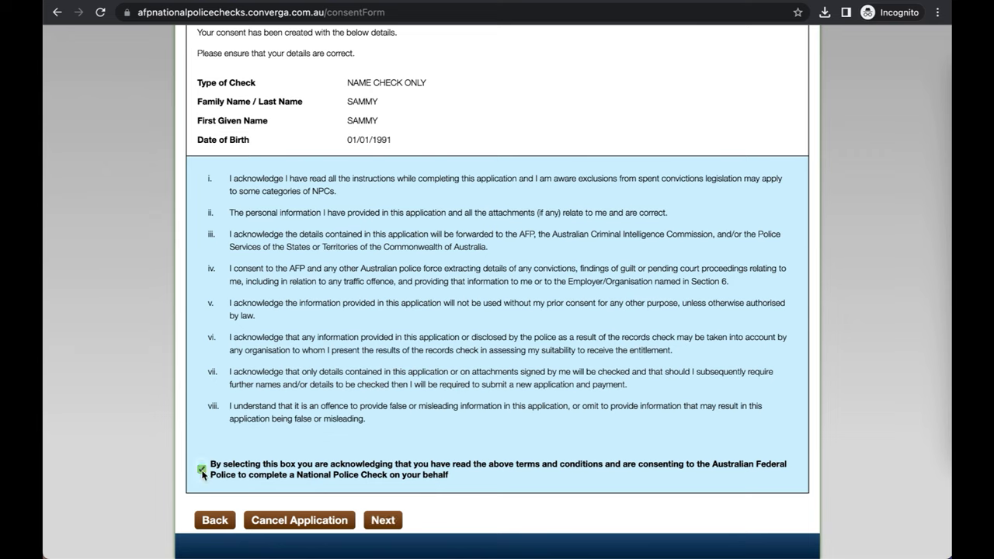
pyautogui.click(389, 522)
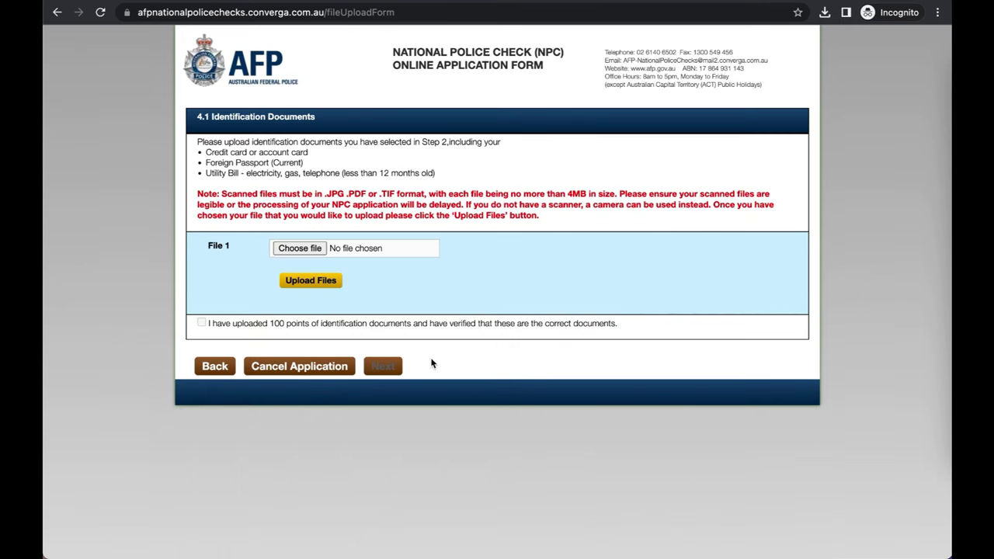
# Step: Upload Passport_Back_Copy.JPG, declare 100 points of ID uploaded, and continue
pyautogui.click(334, 421)
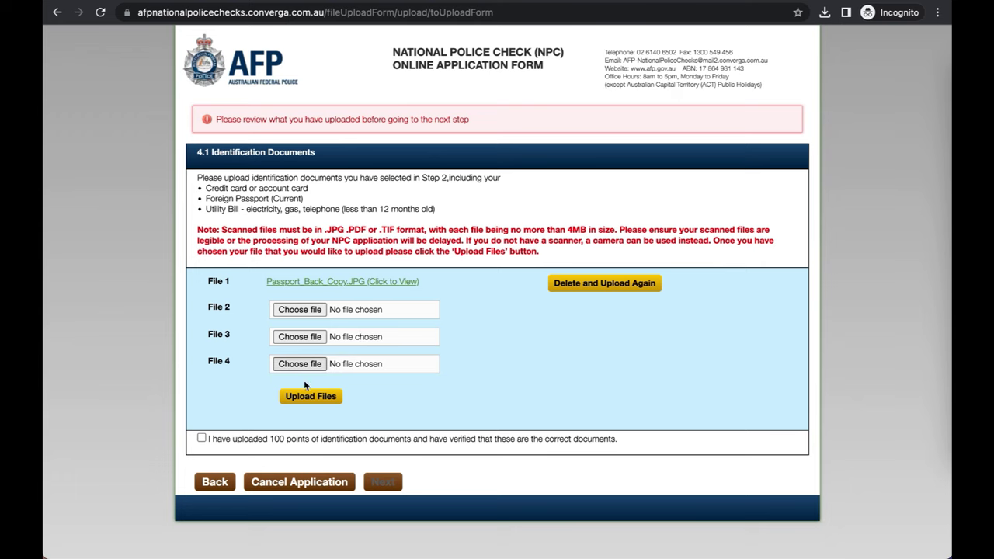
pyautogui.click(201, 438)
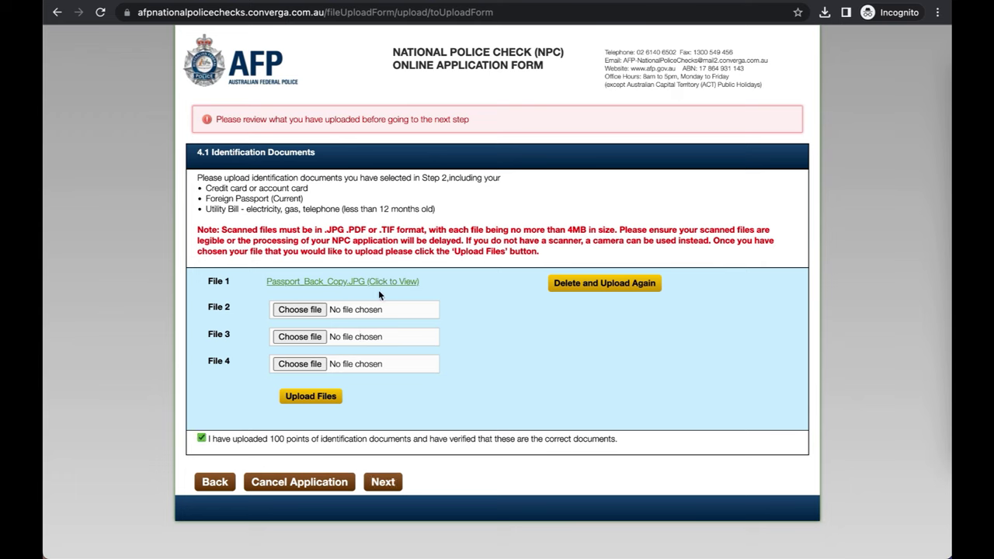
pyautogui.click(391, 484)
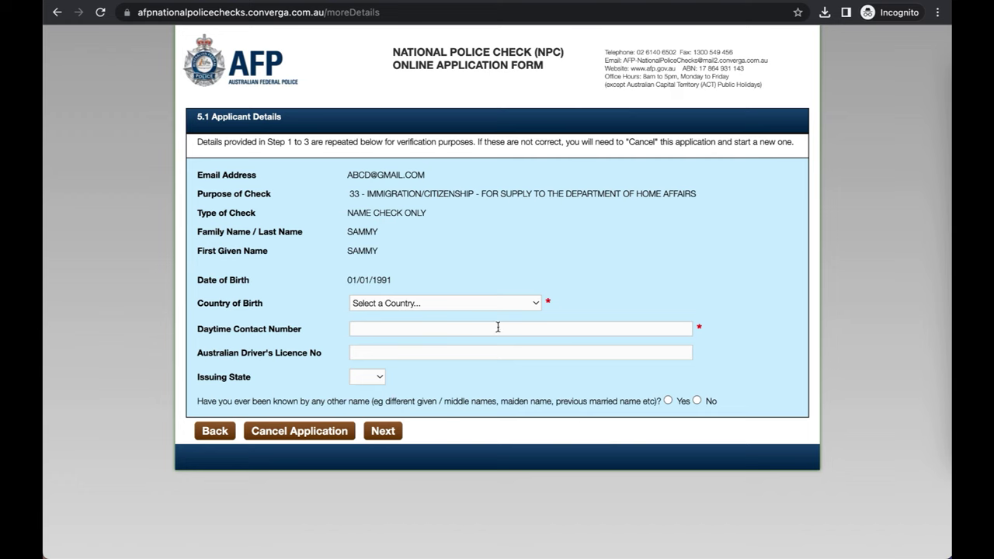
# Step: Record India as country of birth, the daytime contact number, and No to other names
pyautogui.click(535, 303)
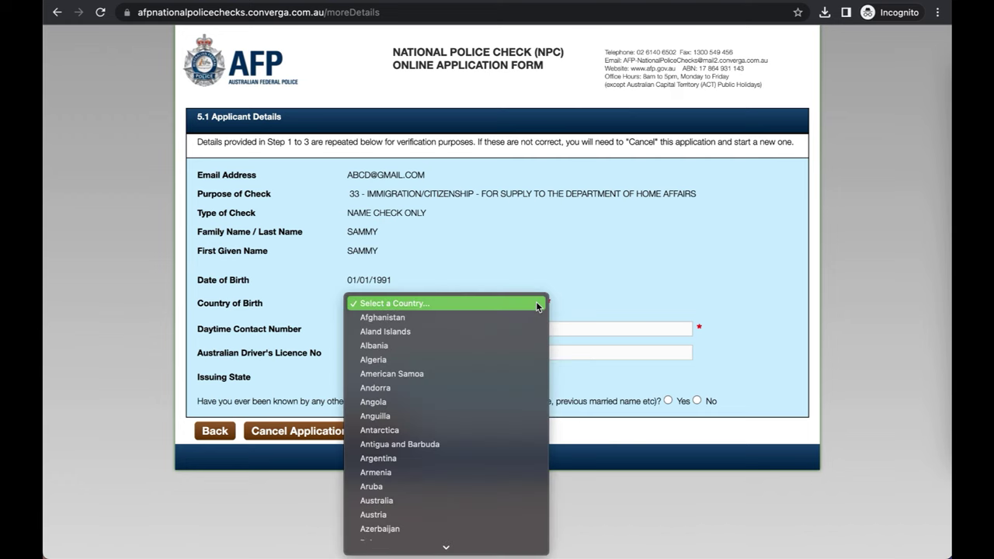
pyautogui.write('nepal')
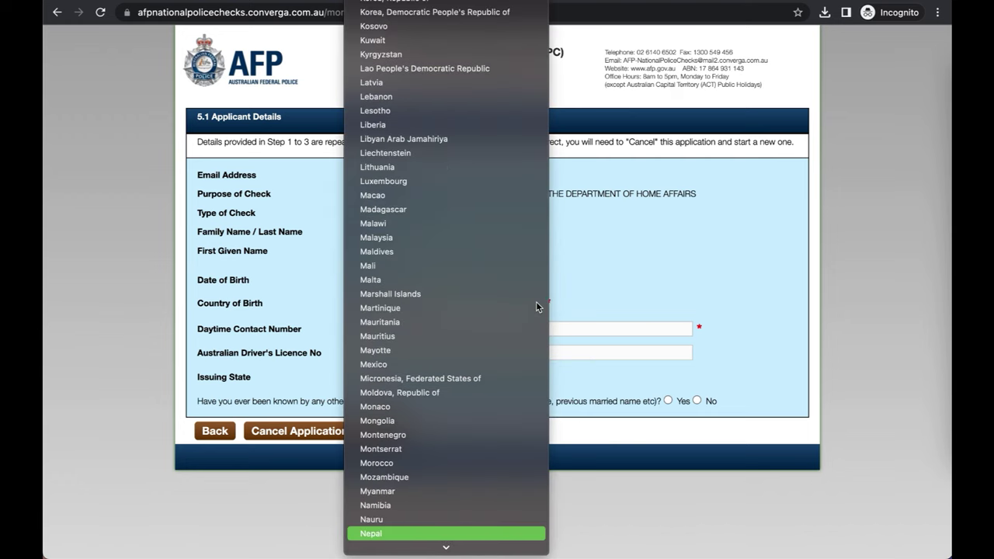
pyautogui.scroll(3, 536, 303)
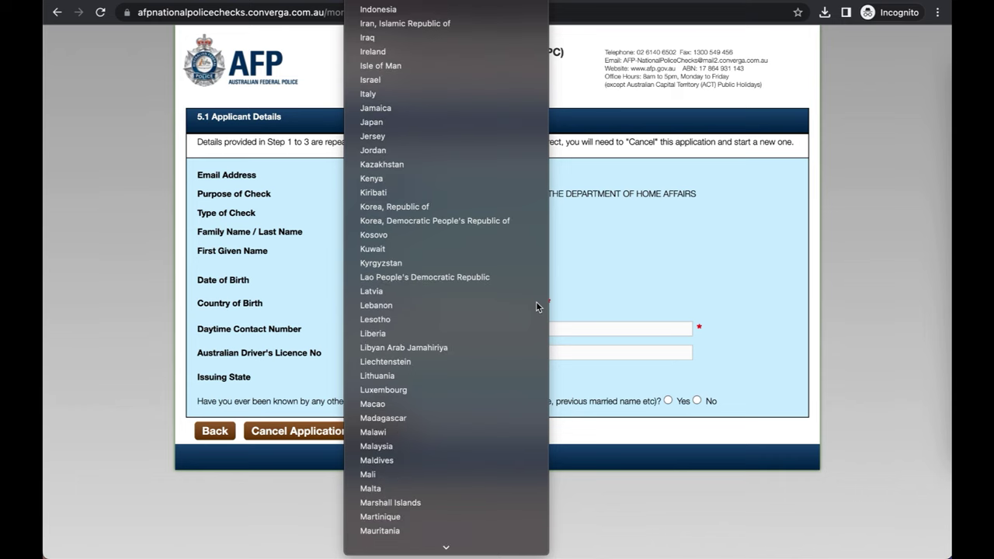
pyautogui.write('india')
pyautogui.press('Return')
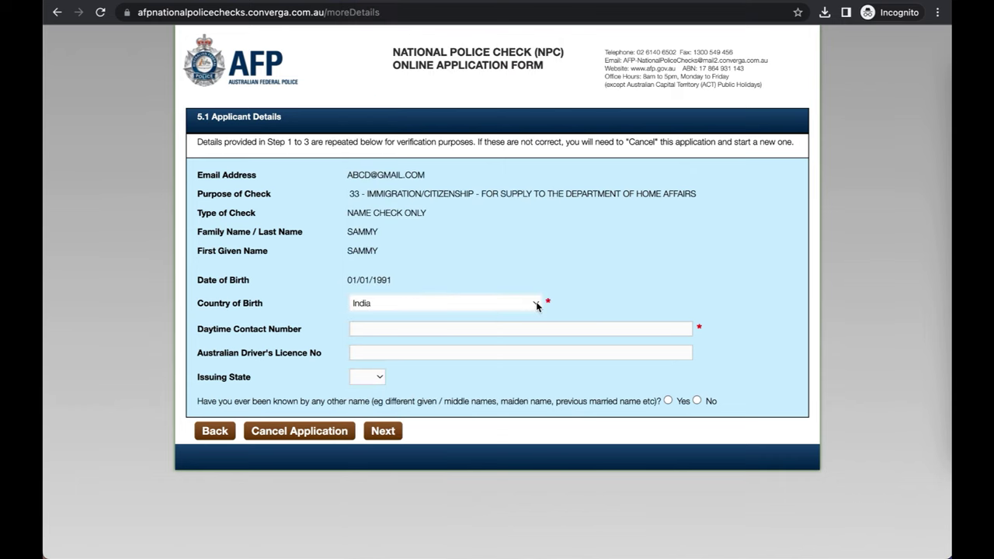
pyautogui.click(491, 335)
pyautogui.write('0400')
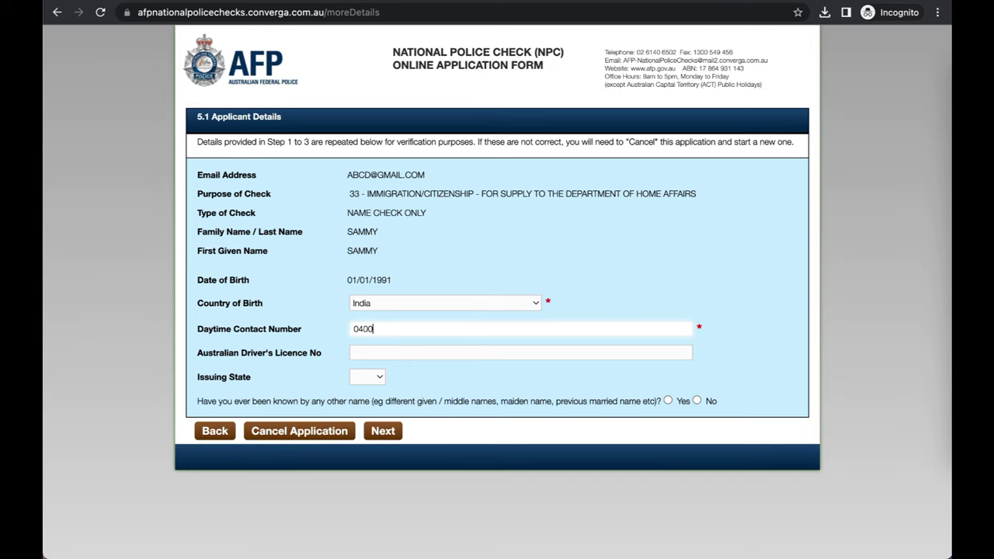
pyautogui.write('000123')
pyautogui.click(698, 401)
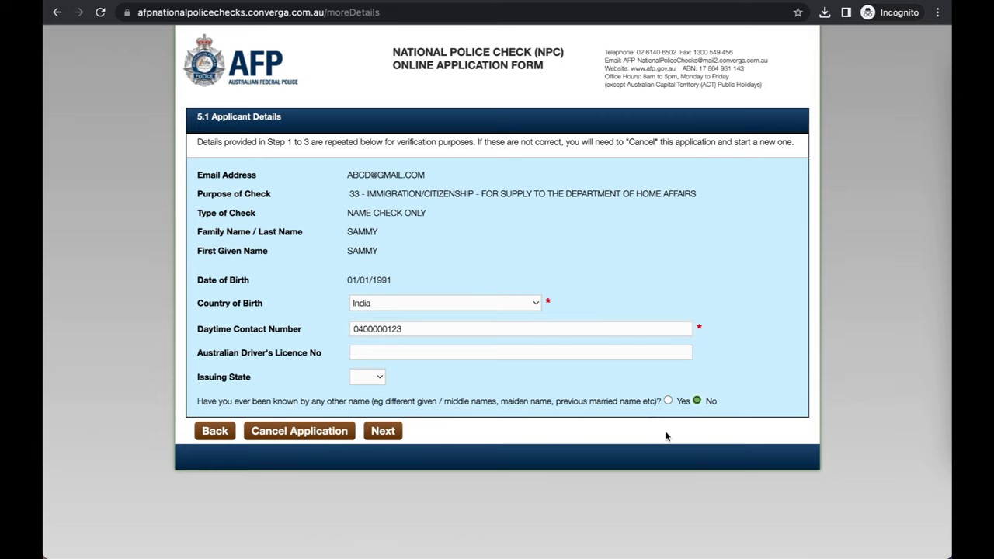
pyautogui.click(383, 432)
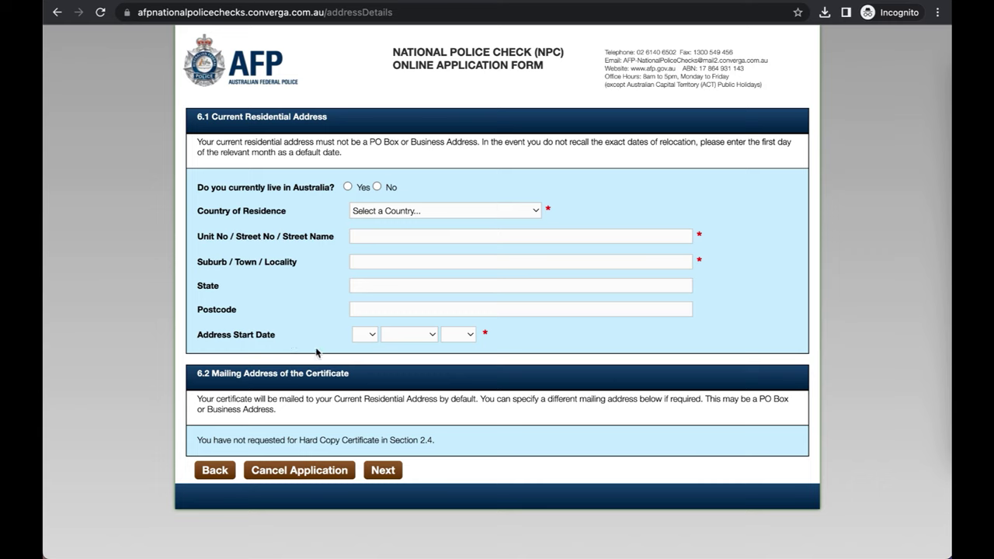
# Step: Enter the current Australian residential address with street, suburb, state VIC and postcode
pyautogui.click(347, 186)
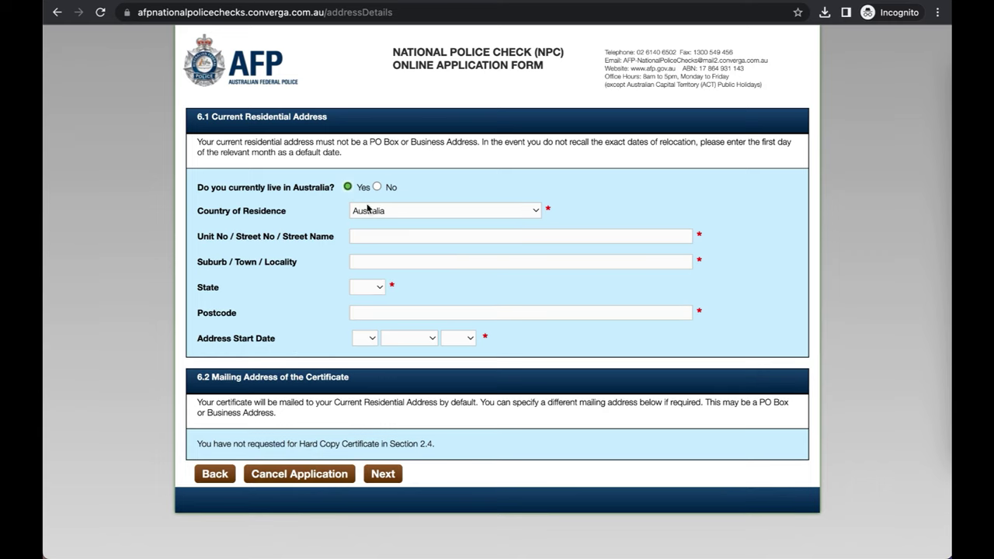
pyautogui.click(379, 233)
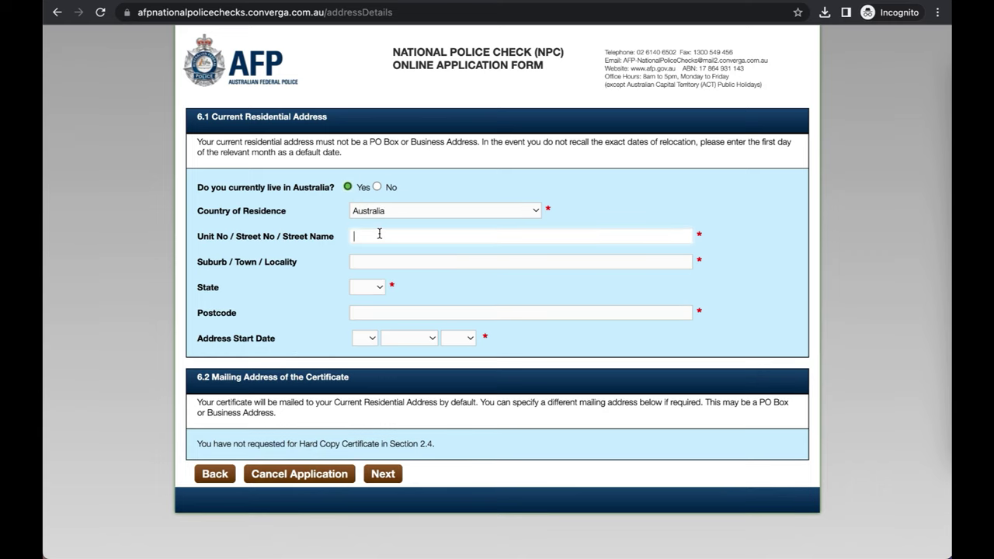
pyautogui.write('1234 high st')
pyautogui.click(382, 255)
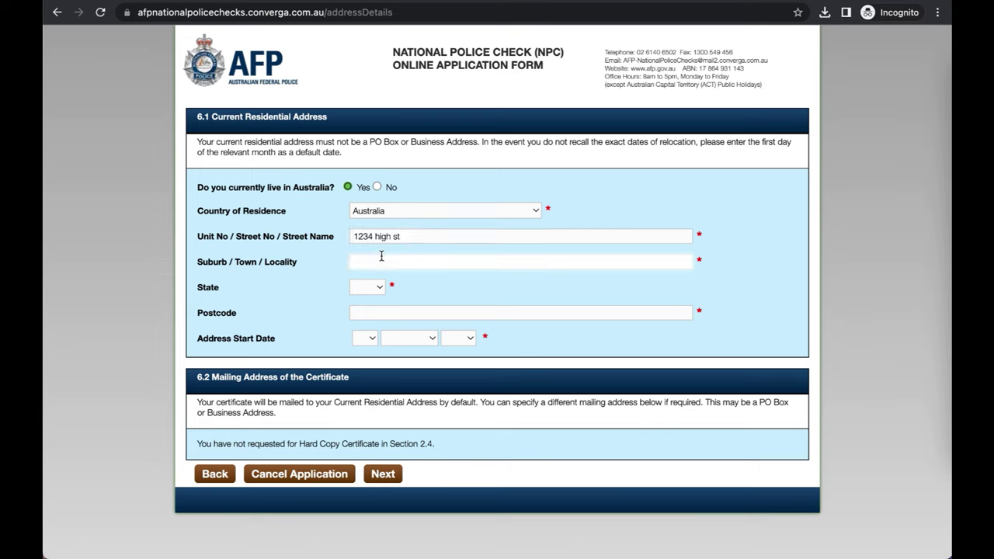
pyautogui.write('yea')
pyautogui.click(378, 288)
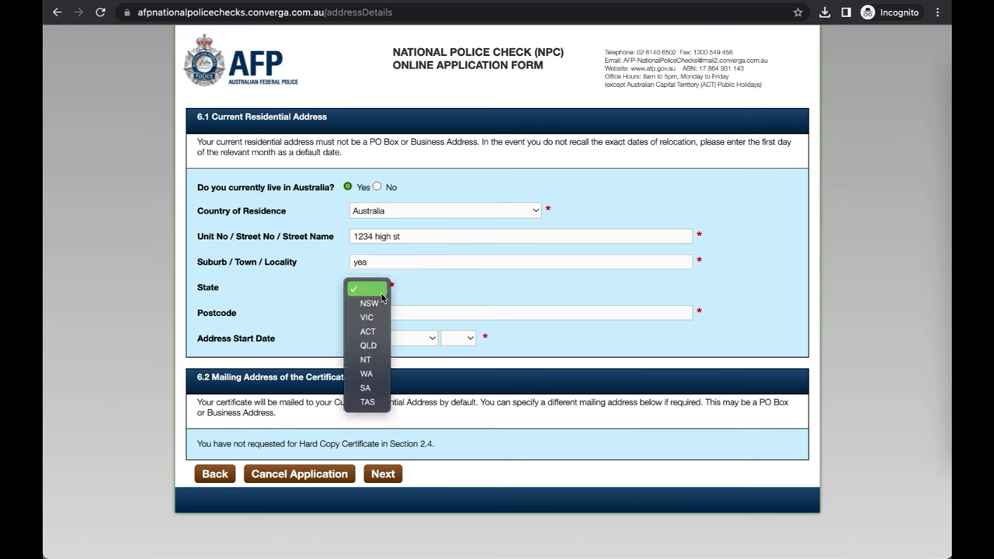
pyautogui.click(382, 317)
pyautogui.click(379, 313)
pyautogui.write('30')
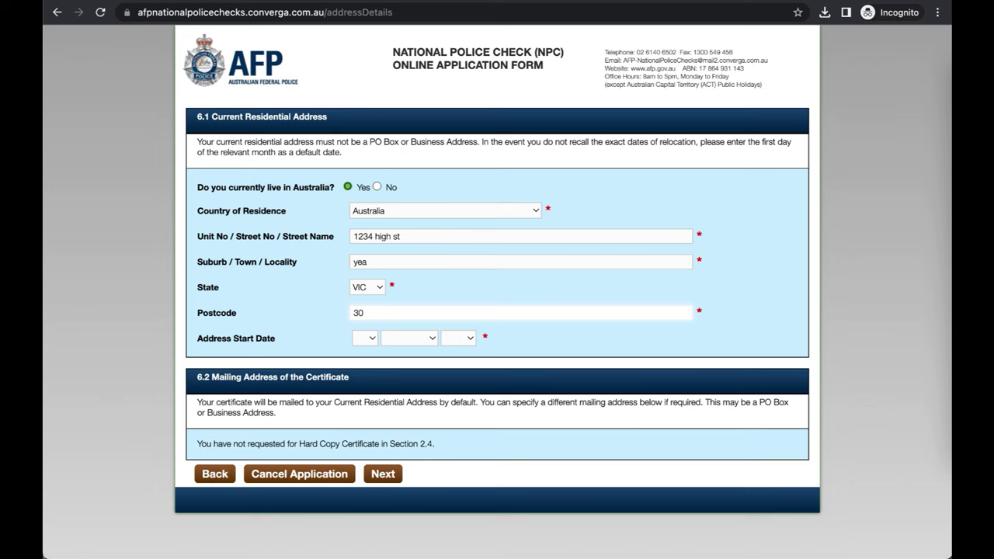
pyautogui.write('89')
# Step: Set the address start date to 1 January 2017
pyautogui.click(366, 343)
pyautogui.click(366, 353)
pyautogui.click(407, 342)
pyautogui.click(405, 354)
pyautogui.click(458, 339)
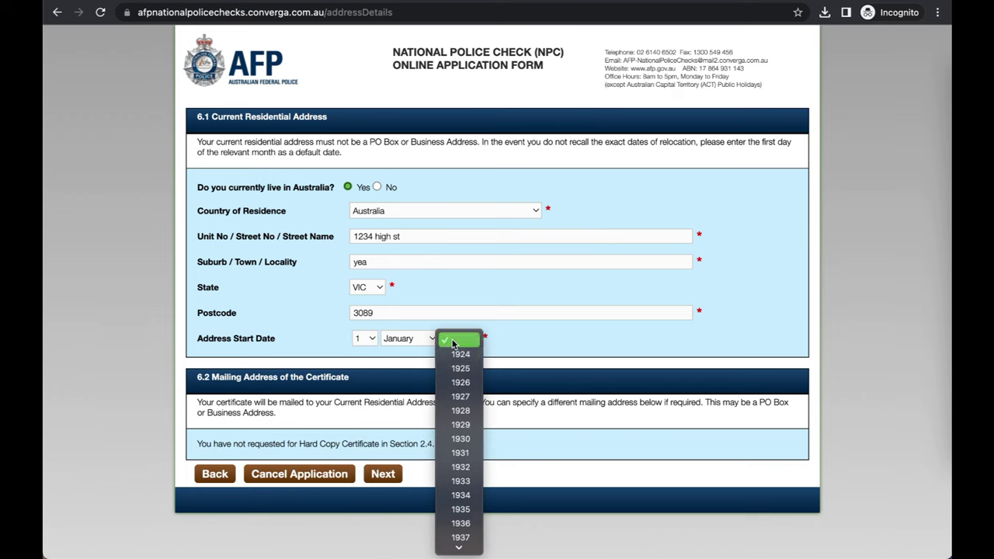
pyautogui.scroll(-15, 462, 432)
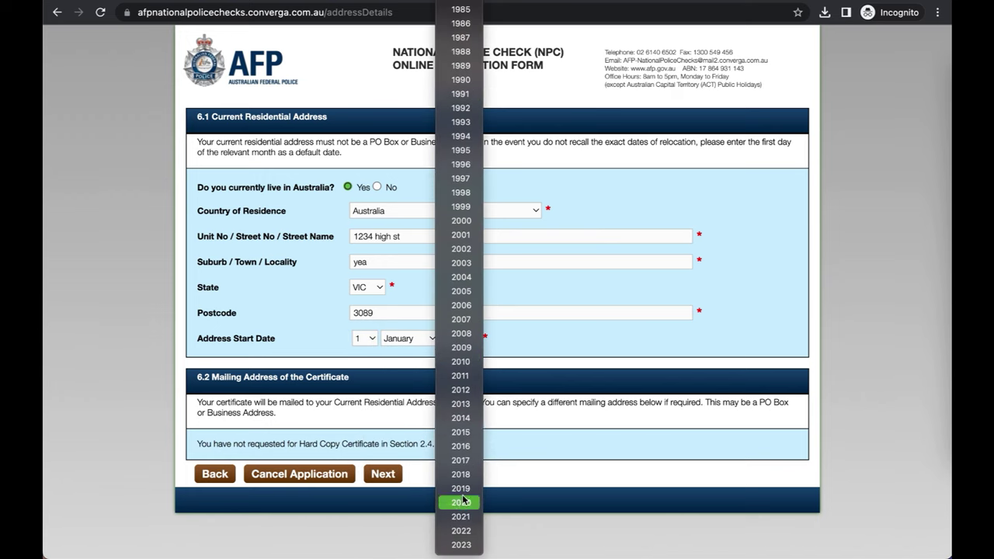
pyautogui.click(462, 460)
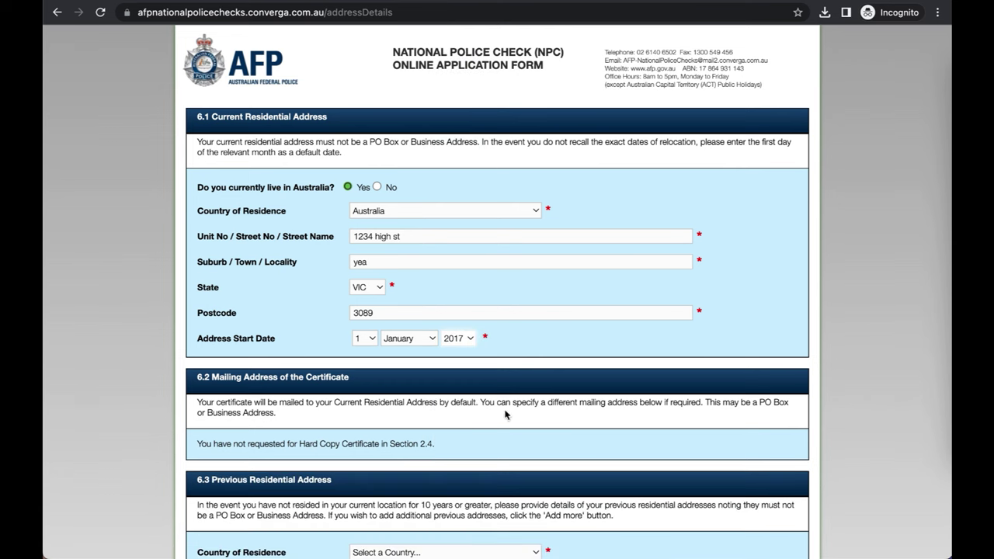
# Step: Enter the previous address in Australia with a placeholder street, suburb, state VIC and postcode
pyautogui.scroll(-2, 529, 368)
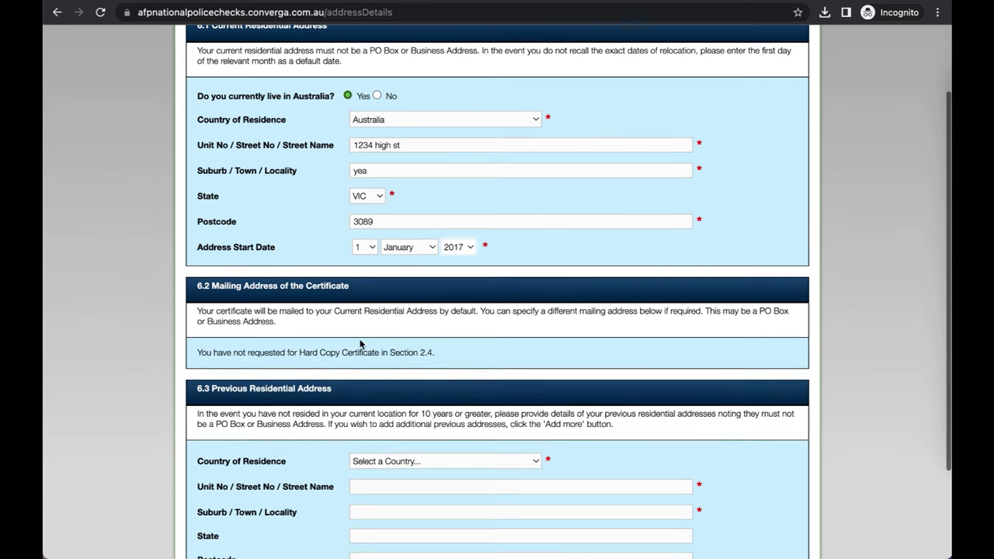
pyautogui.scroll(-3, 507, 373)
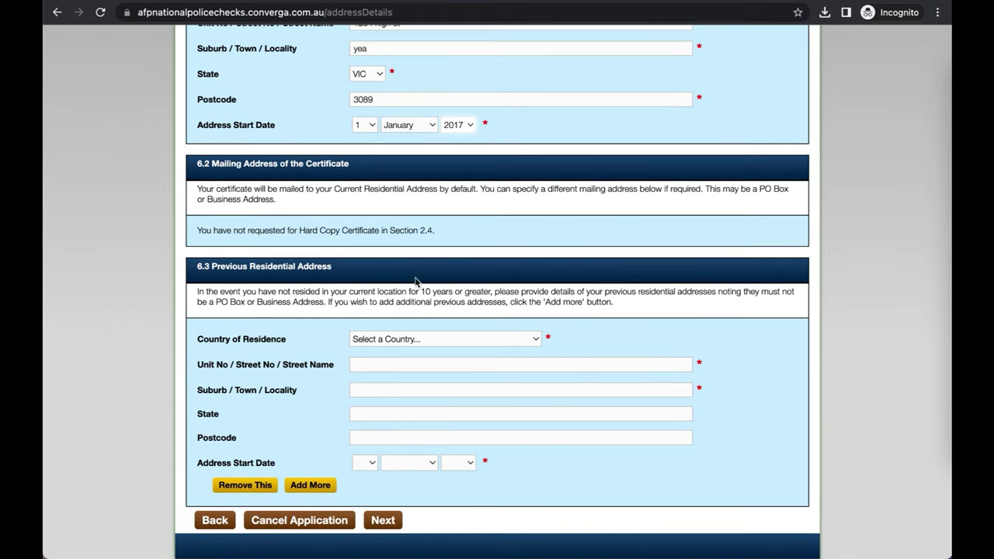
pyautogui.click(533, 342)
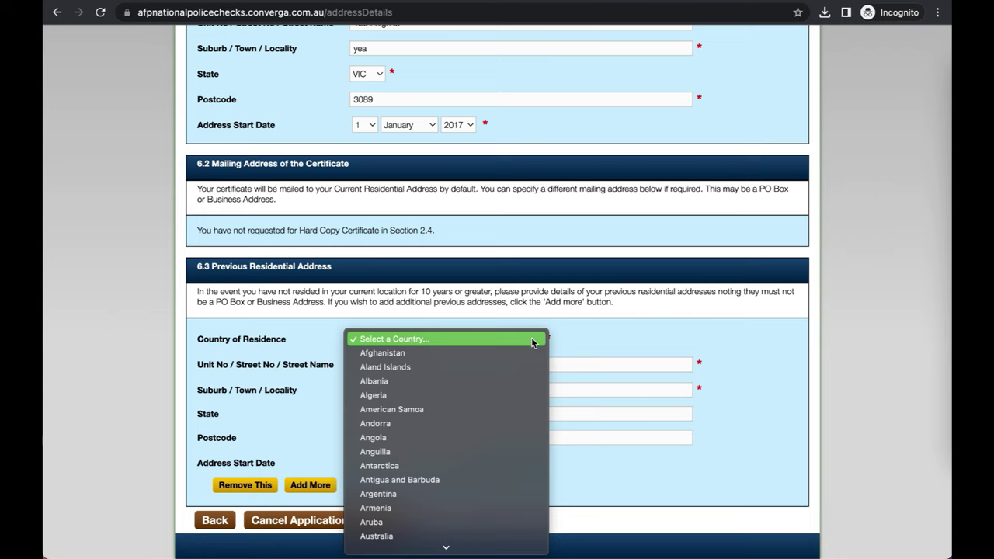
pyautogui.click(532, 340)
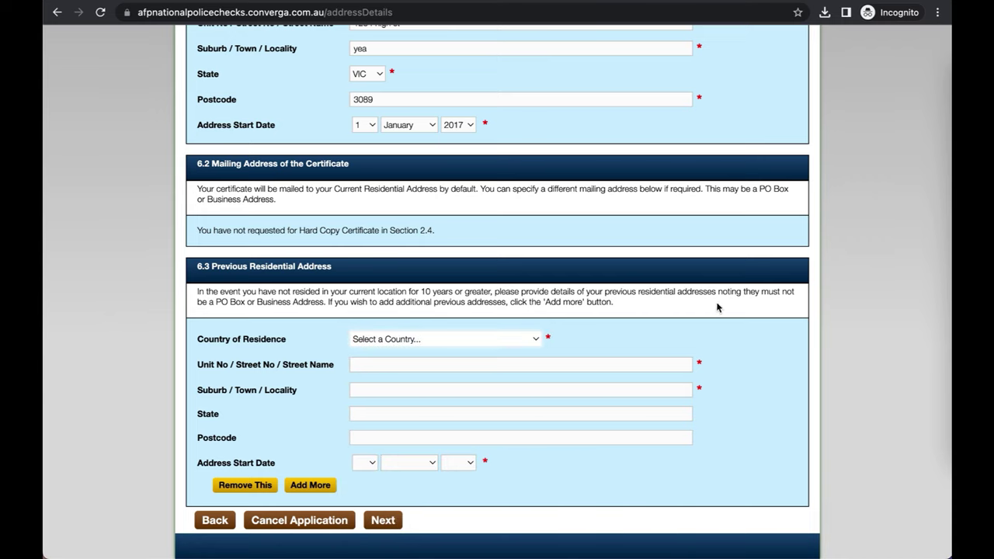
pyautogui.click(535, 342)
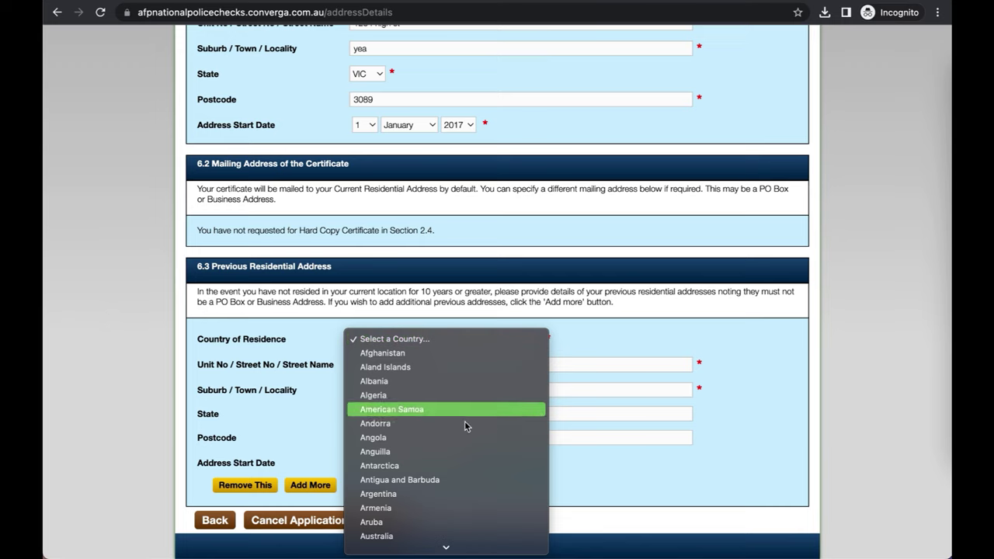
pyautogui.click(435, 536)
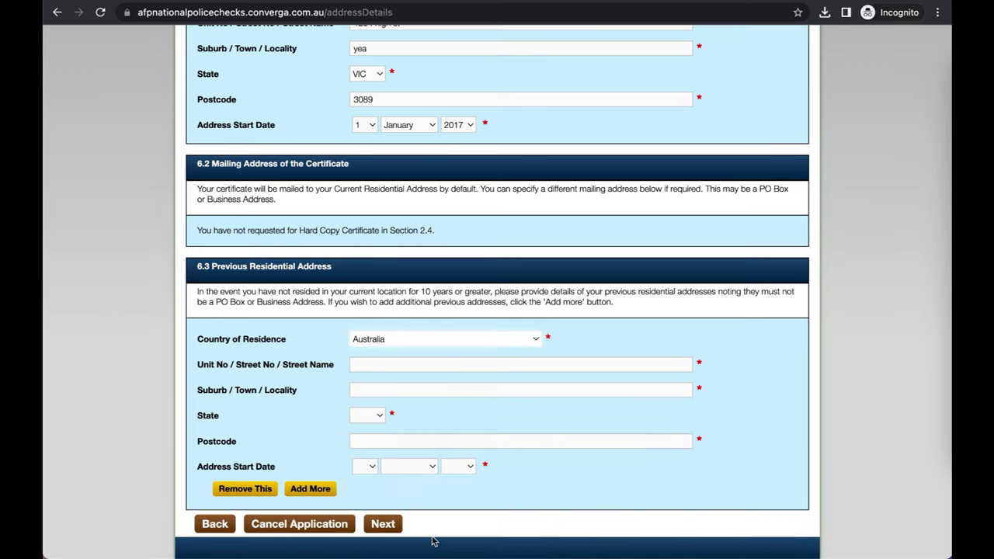
pyautogui.click(490, 368)
pyautogui.write('aaa')
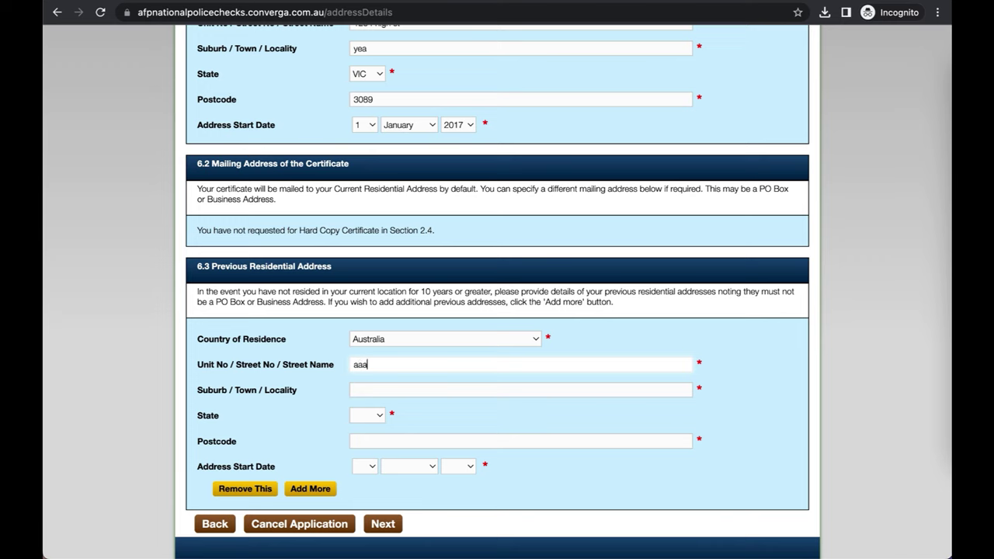
pyautogui.click(483, 390)
pyautogui.write('aaa')
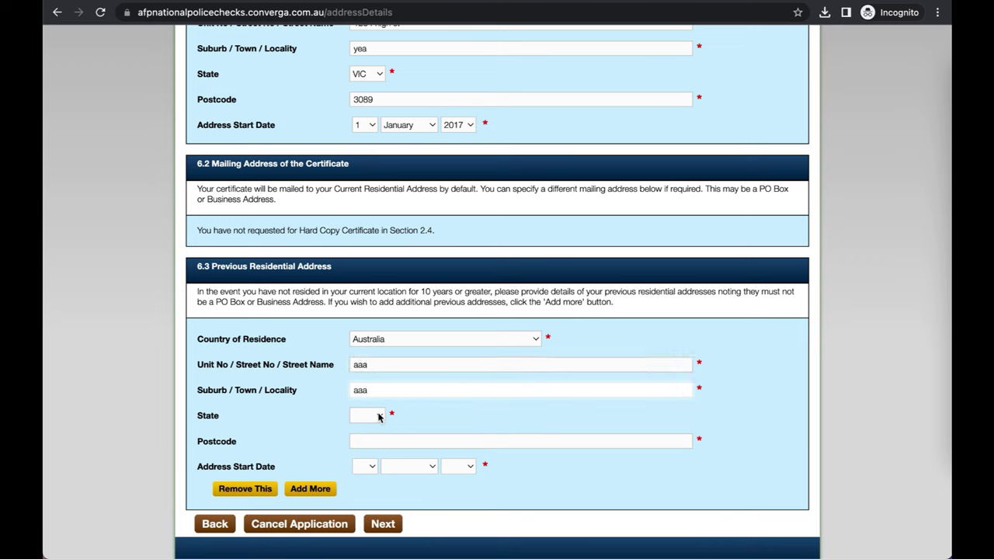
pyautogui.click(379, 416)
pyautogui.click(366, 445)
pyautogui.click(397, 442)
pyautogui.write('3456')
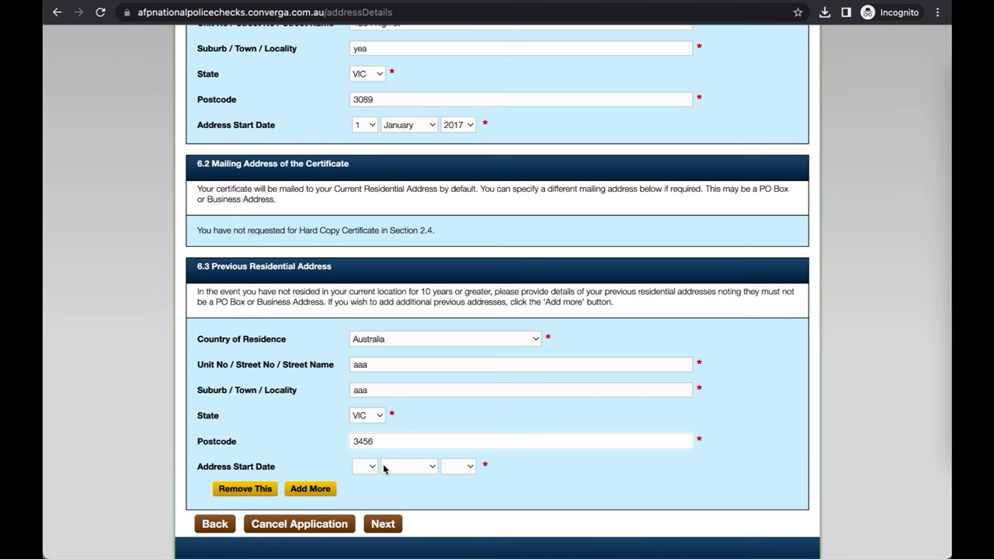
# Step: Set the previous address start date to 2 February 2014
pyautogui.click(375, 470)
pyautogui.click(365, 496)
pyautogui.click(409, 467)
pyautogui.click(408, 497)
pyautogui.click(456, 467)
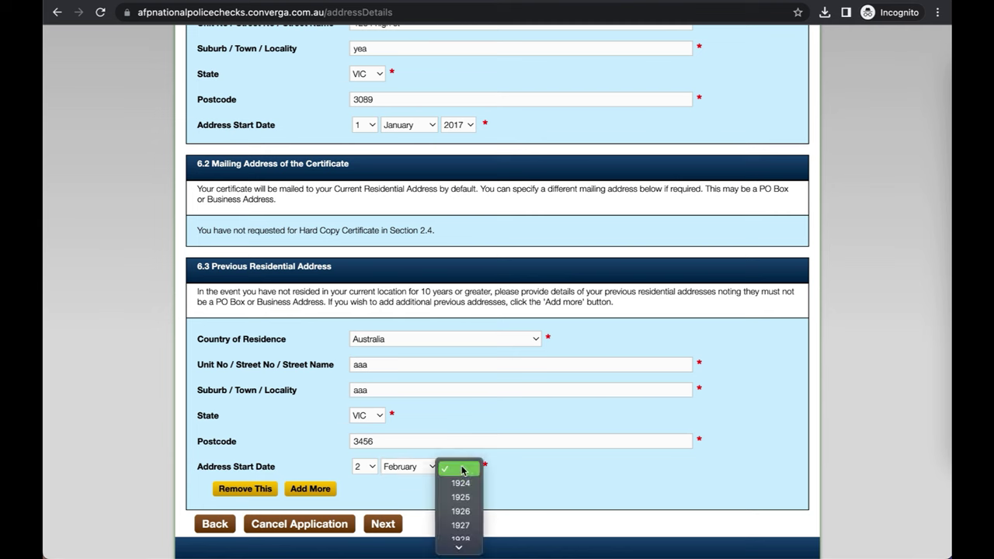
pyautogui.scroll(-10, 464, 503)
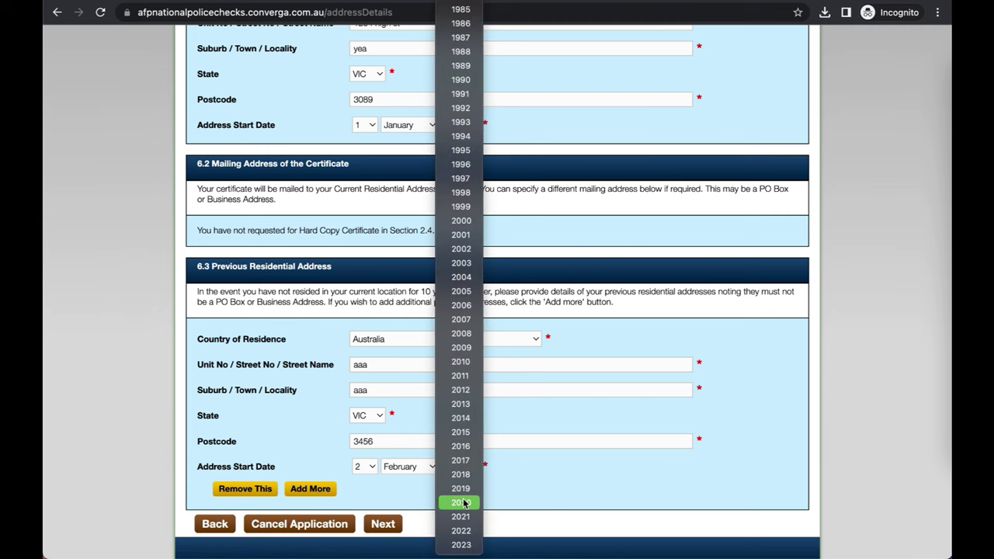
pyautogui.click(461, 417)
pyautogui.scroll(-1, 454, 408)
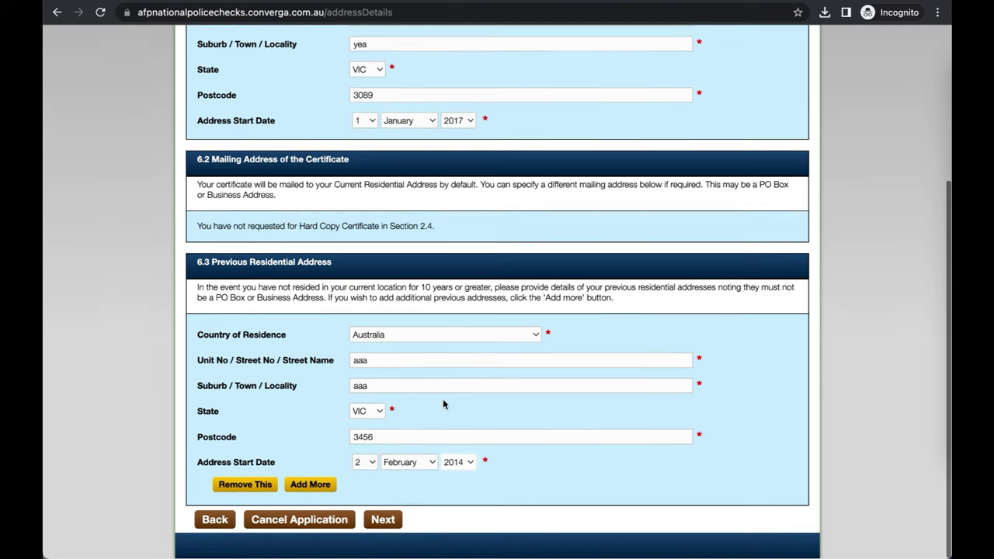
# Step: Add an extra previous-address block, then remove the empty block again
pyautogui.click(319, 484)
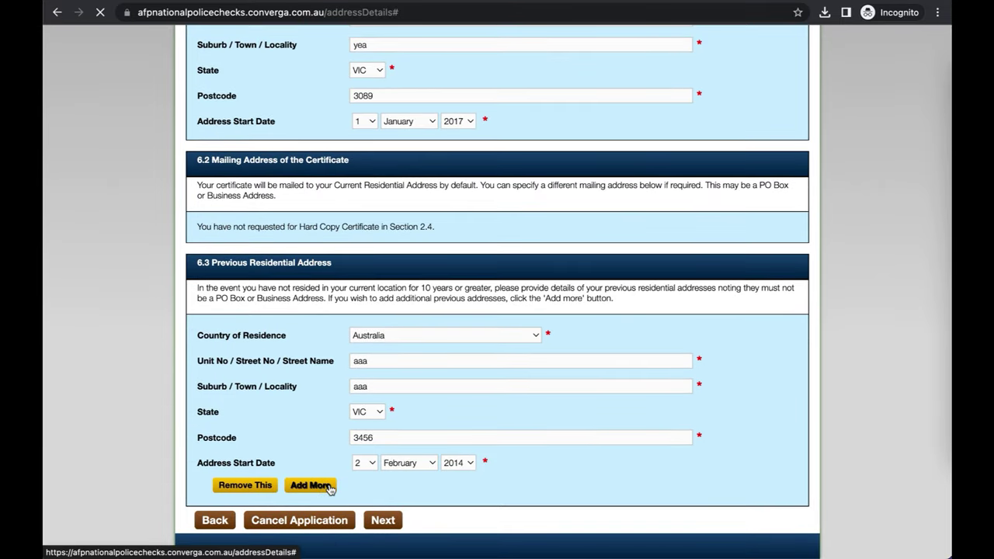
pyautogui.click(329, 485)
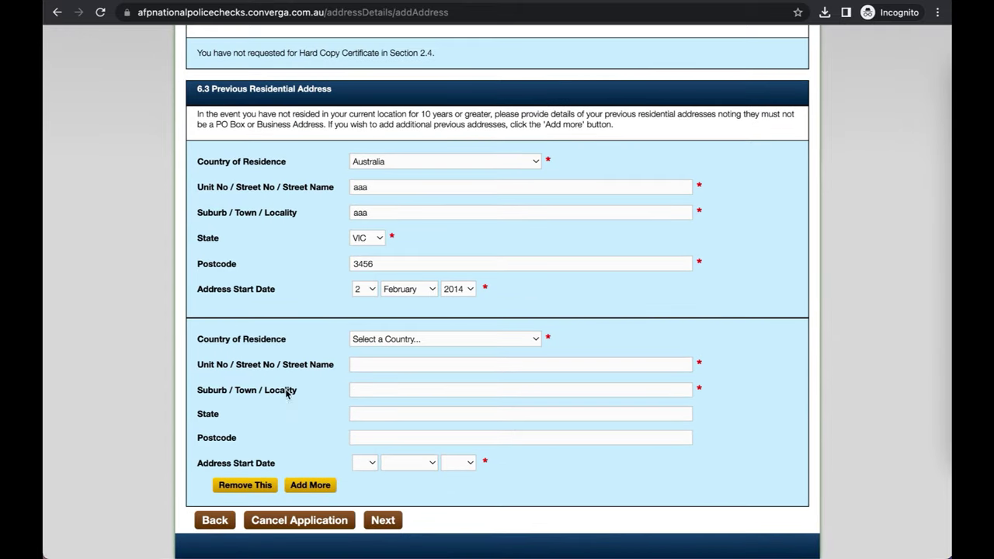
pyautogui.click(260, 486)
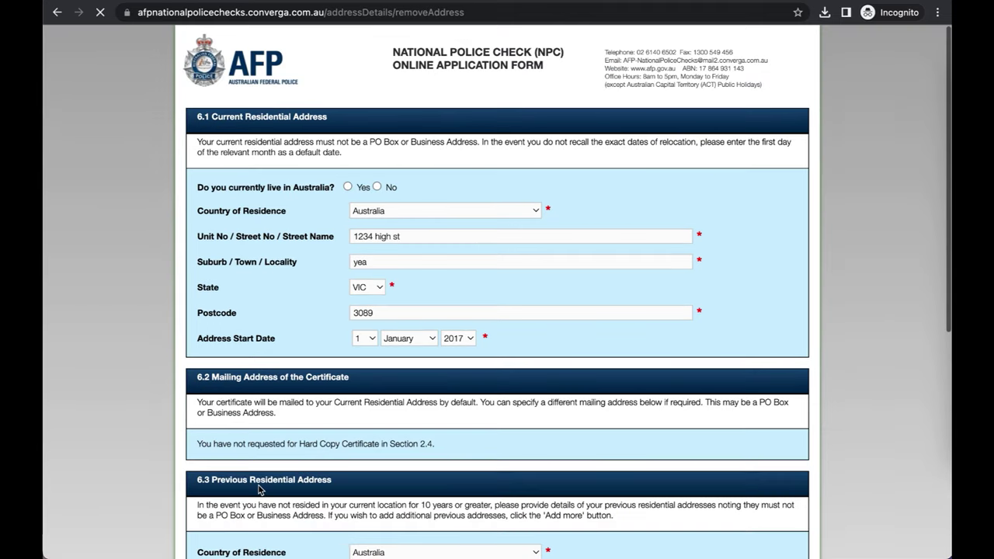
pyautogui.click(347, 188)
pyautogui.scroll(-5, 373, 335)
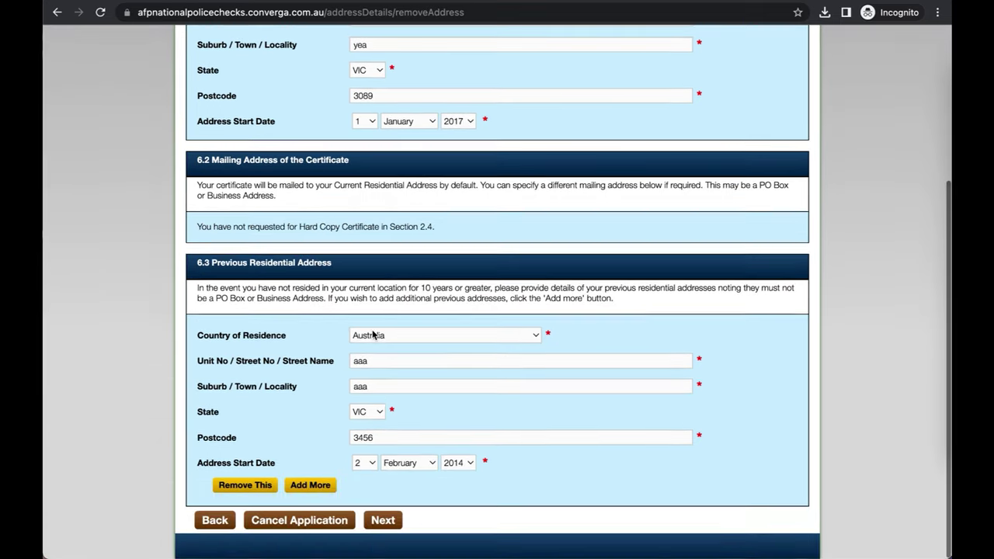
# Step: Review the Confirm Details page, tick the proof-of-identity declaration, and continue toward payment
pyautogui.click(391, 525)
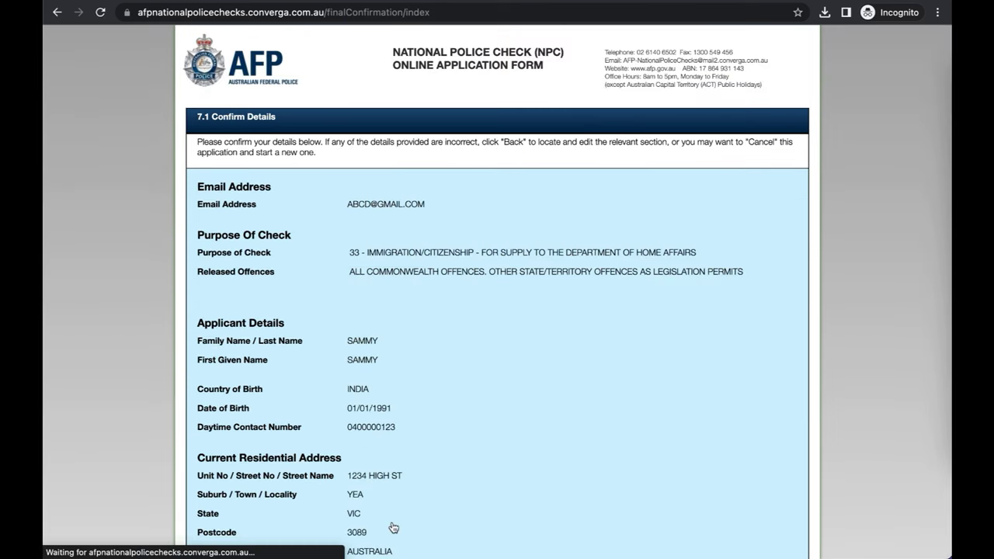
pyautogui.scroll(-1, 445, 251)
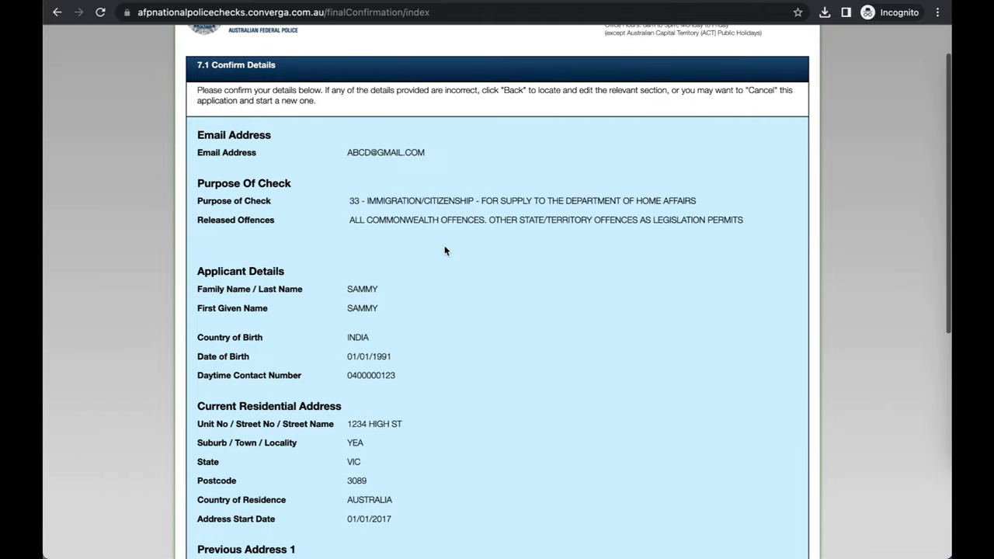
pyautogui.scroll(-3, 445, 251)
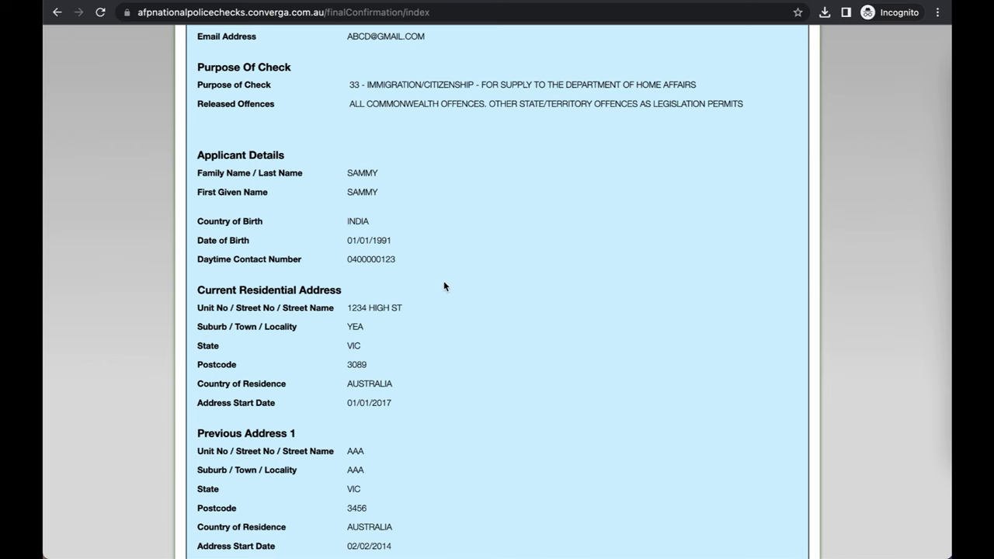
pyautogui.scroll(-3, 444, 286)
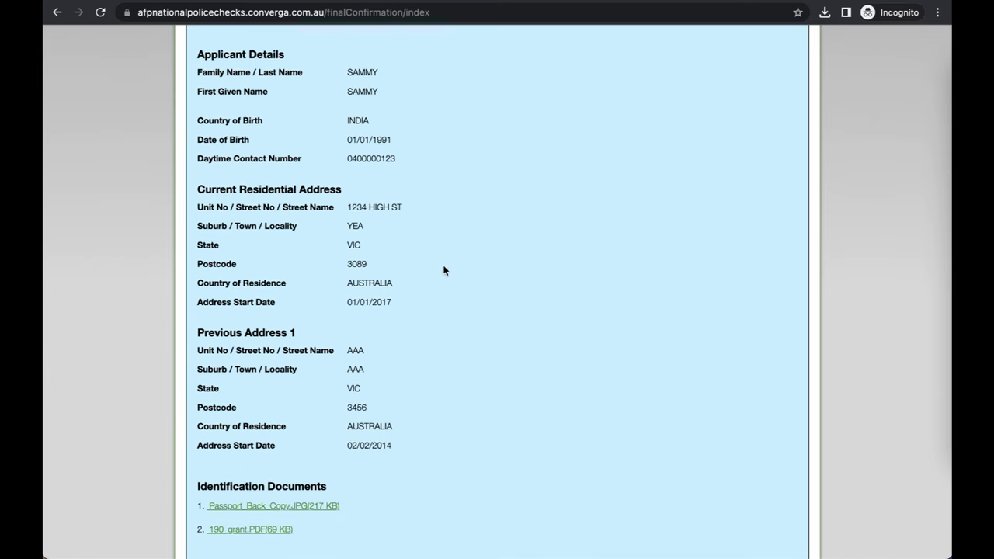
pyautogui.scroll(-2, 454, 292)
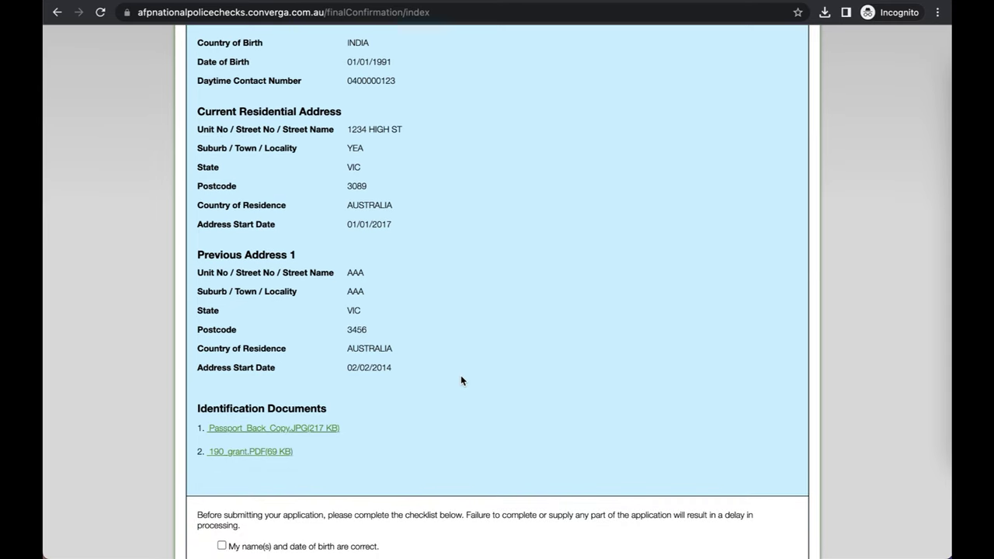
pyautogui.scroll(-3, 460, 381)
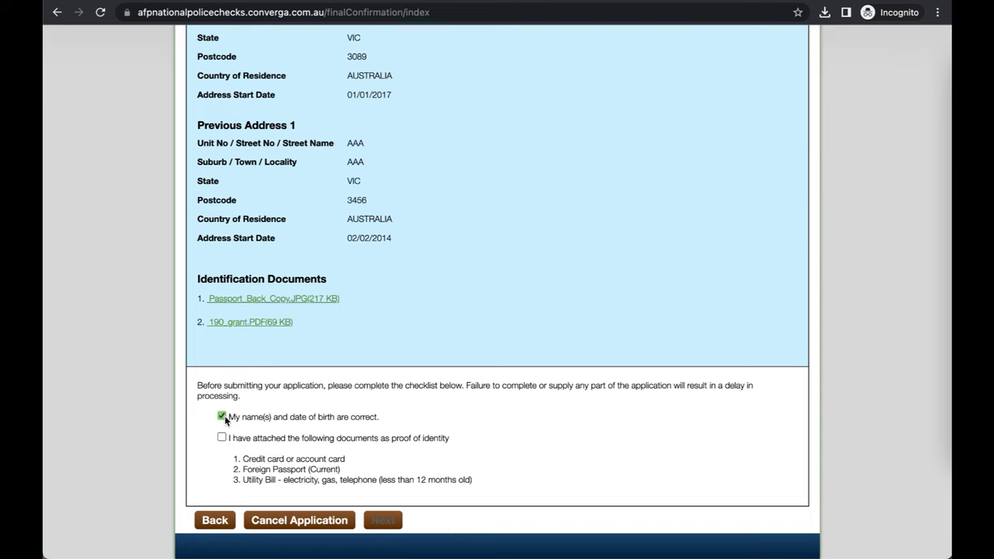
pyautogui.click(222, 438)
pyautogui.click(397, 523)
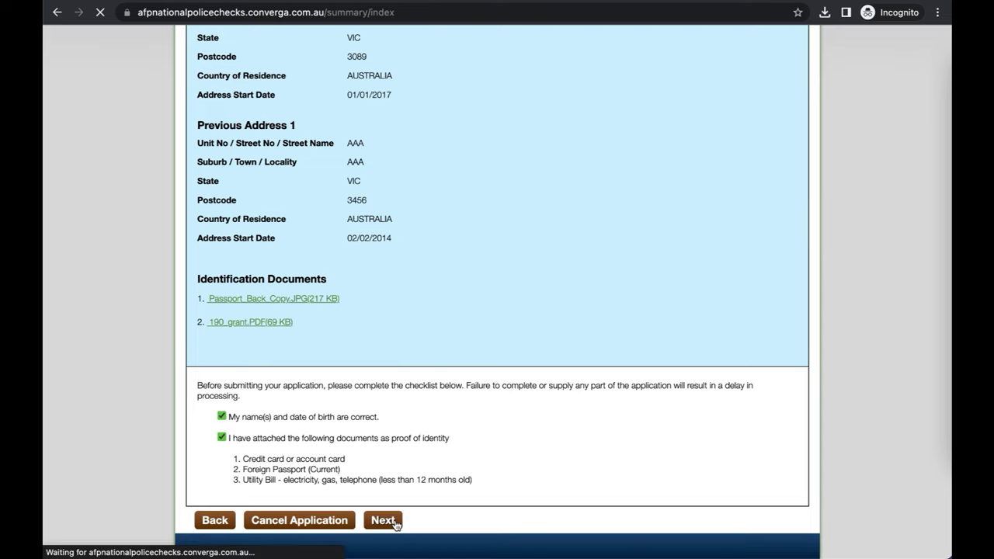